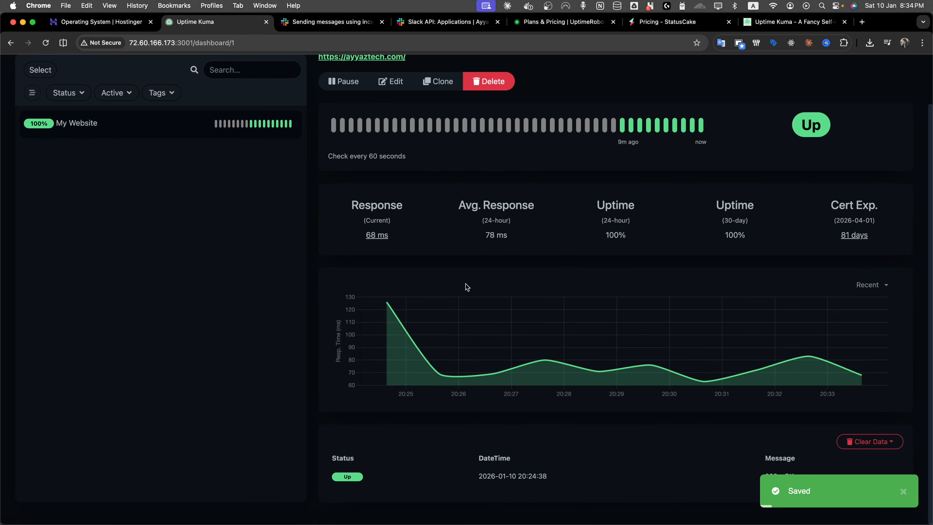
# Step: Browse the Uptime Kuma website's feature descriptions
pyautogui.scroll(3, 466, 287)
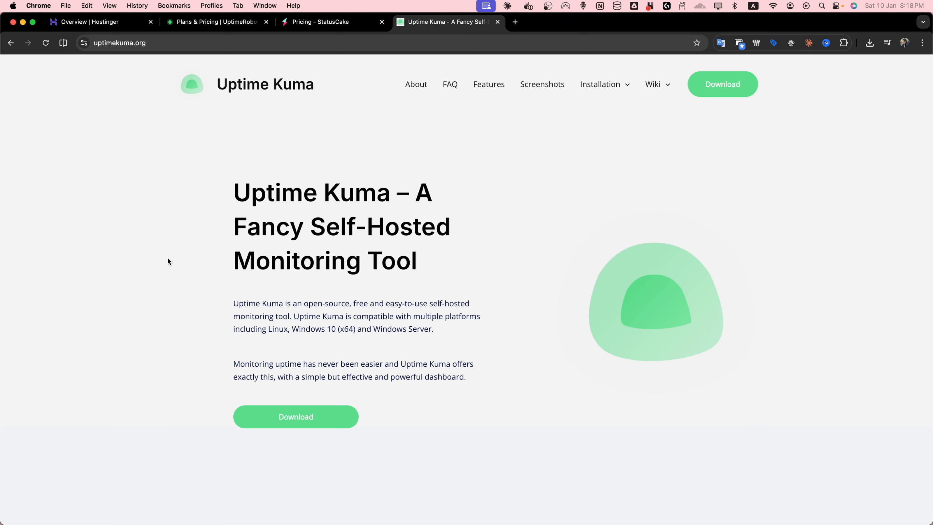
pyautogui.scroll(-5, 168, 259)
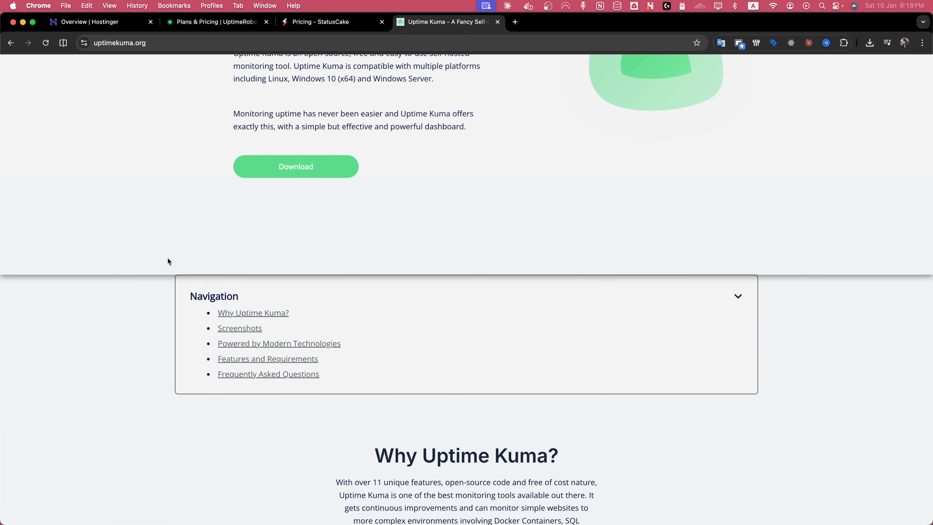
pyautogui.scroll(-5, 168, 259)
pyautogui.scroll(-6, 167, 259)
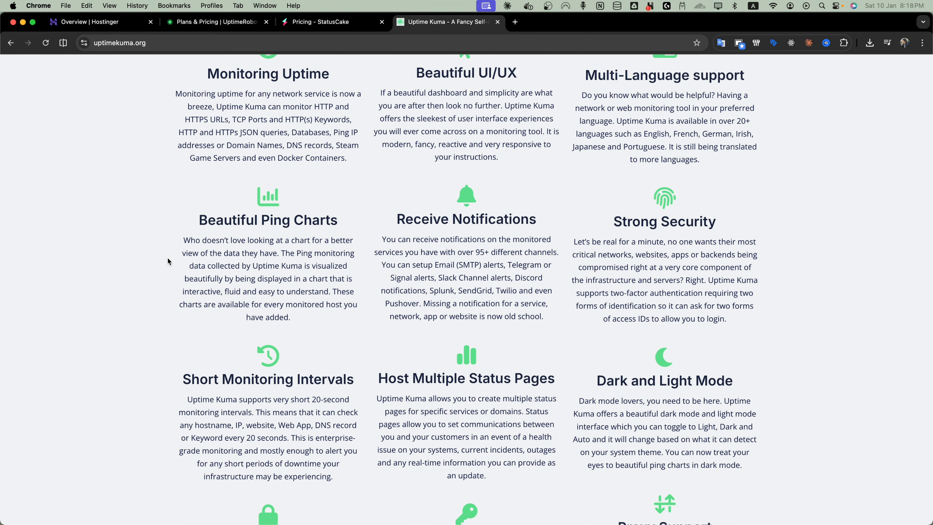
pyautogui.scroll(-2, 168, 261)
pyautogui.scroll(6, 168, 261)
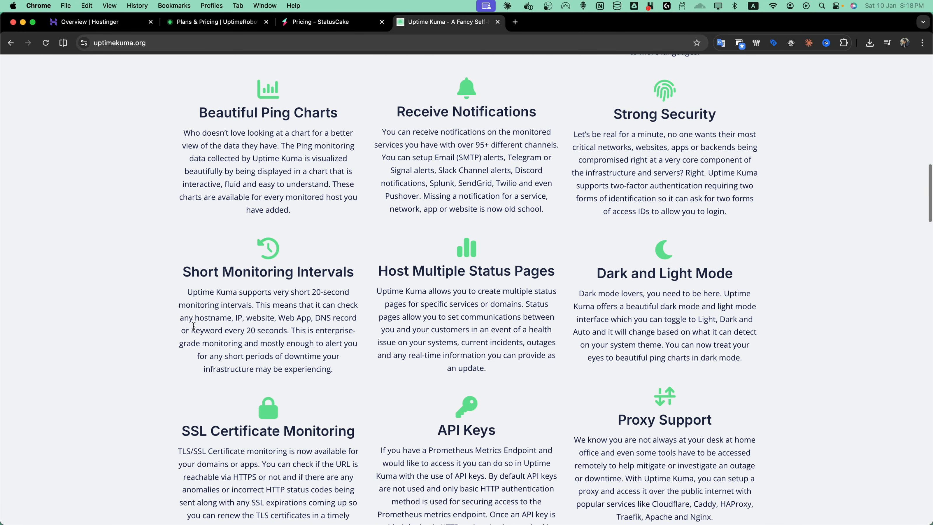
# Step: Open the Operating System settings of the VPS server in the Hostinger panel
pyautogui.click(96, 21)
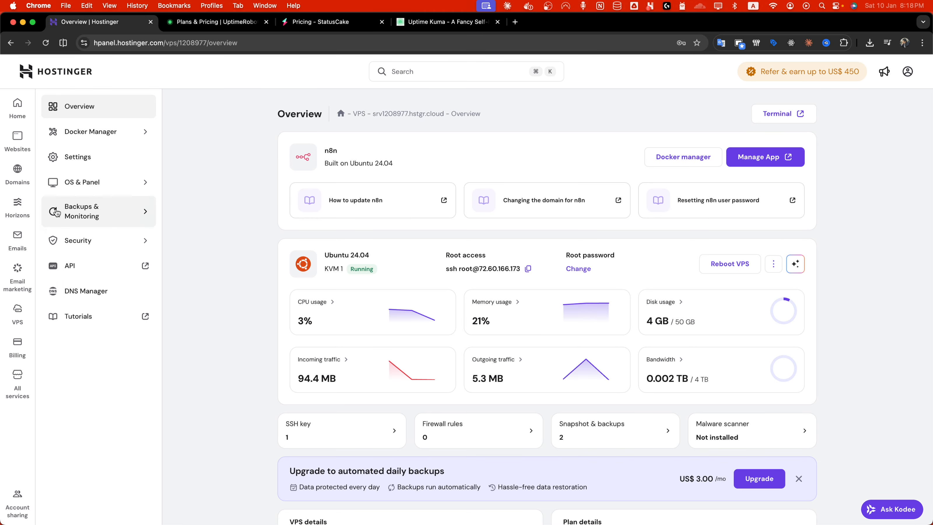
pyautogui.click(18, 313)
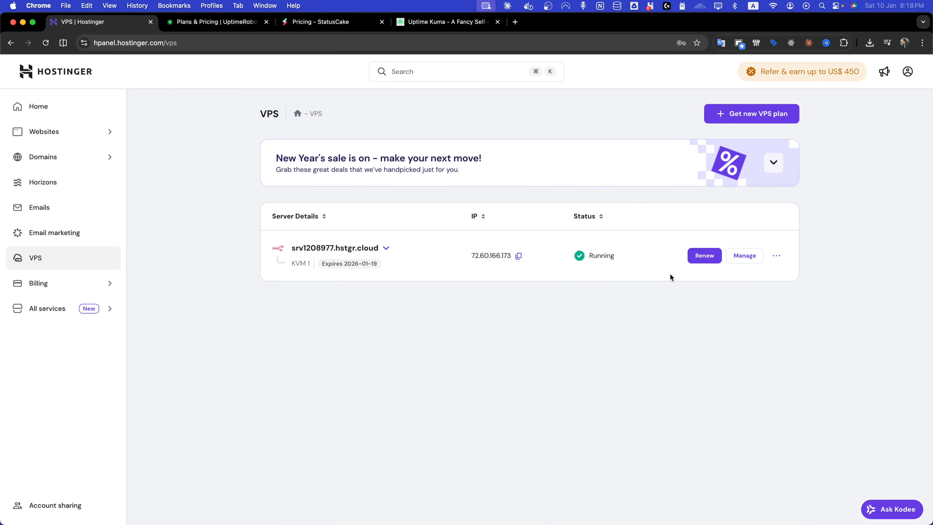
pyautogui.click(745, 255)
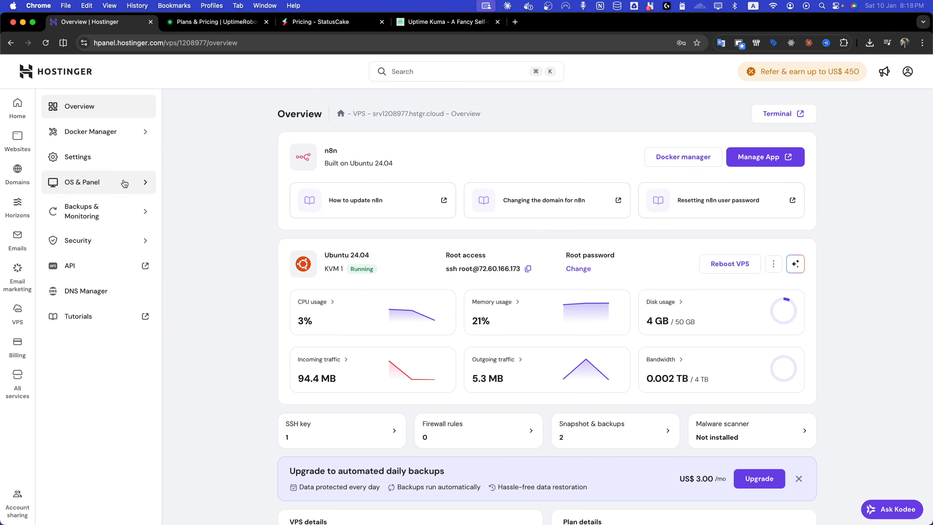
pyautogui.click(121, 183)
pyautogui.click(121, 208)
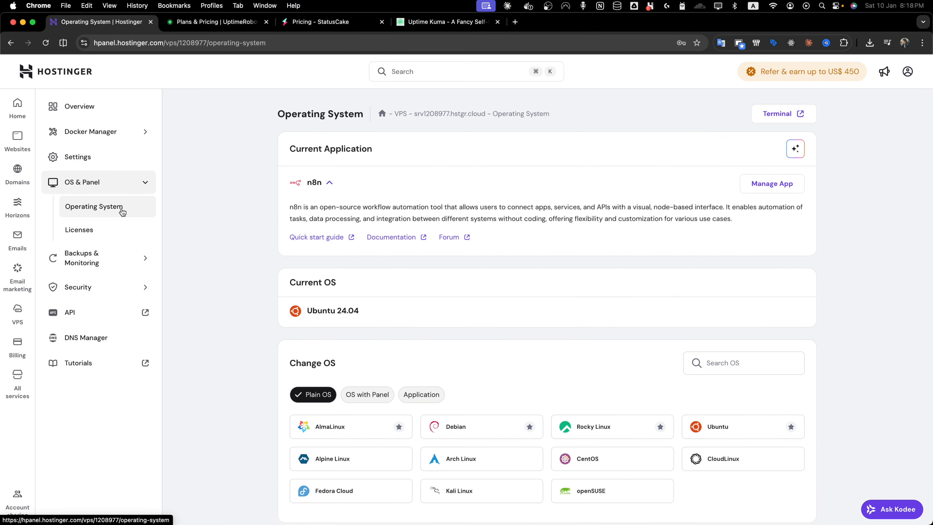
# Step: Show all application templates, find Uptime Kuma among the Monitoring apps, and select it
pyautogui.scroll(-2, 426, 365)
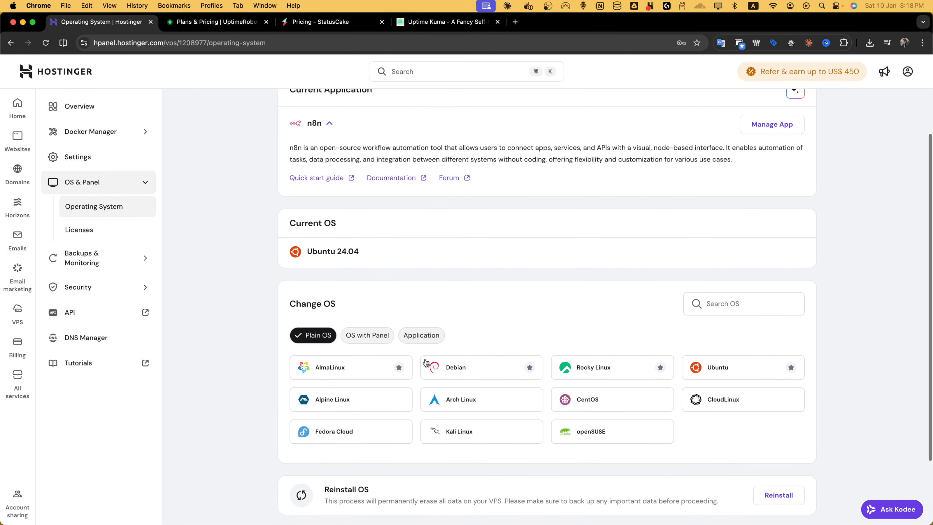
pyautogui.click(421, 335)
pyautogui.scroll(-3, 536, 386)
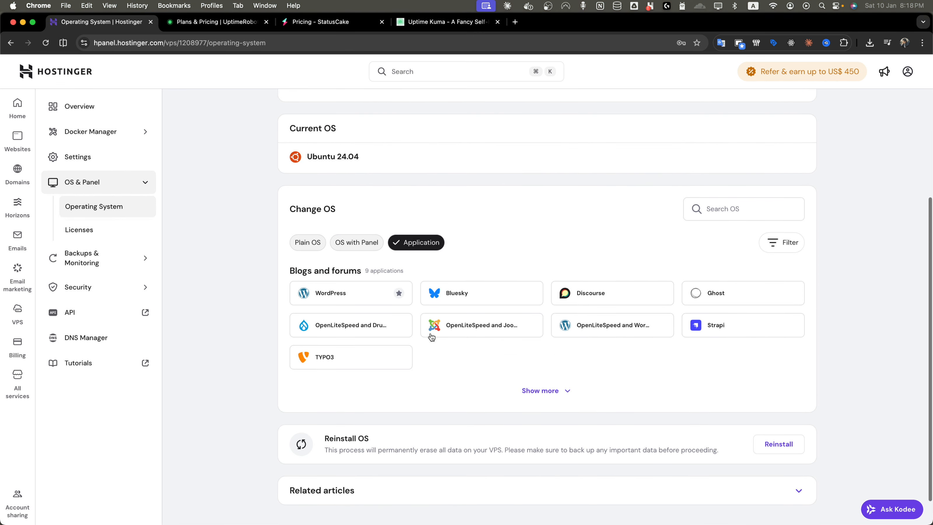
pyautogui.click(538, 388)
pyautogui.scroll(-5, 544, 391)
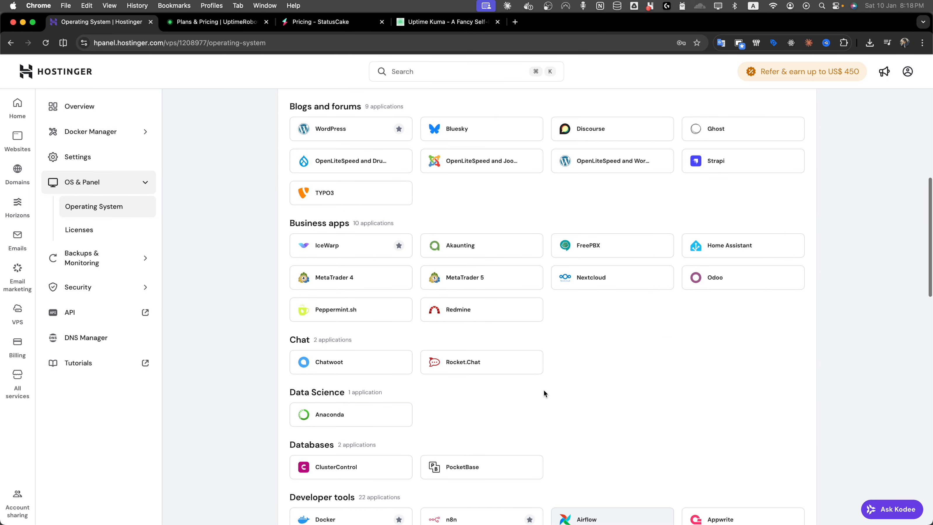
pyautogui.scroll(-7, 544, 391)
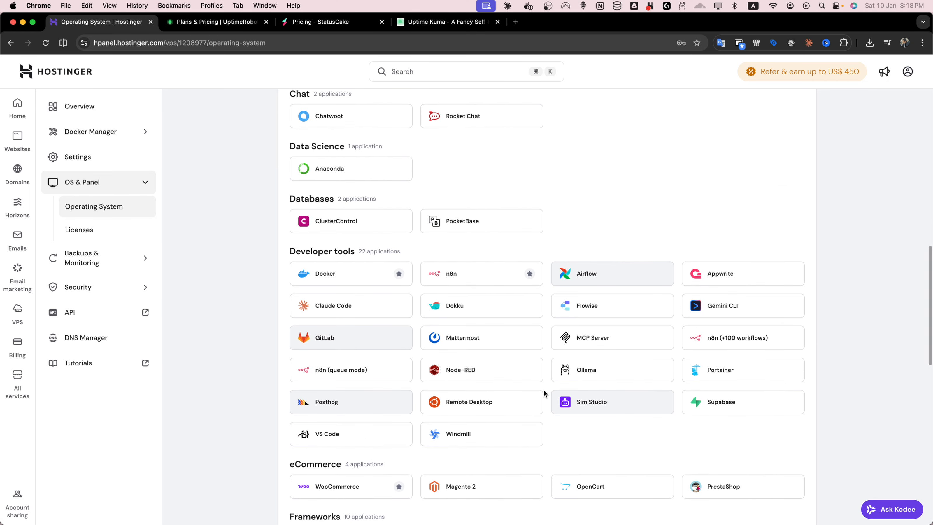
pyautogui.press('super+f')
pyautogui.write('uptime Kuma')
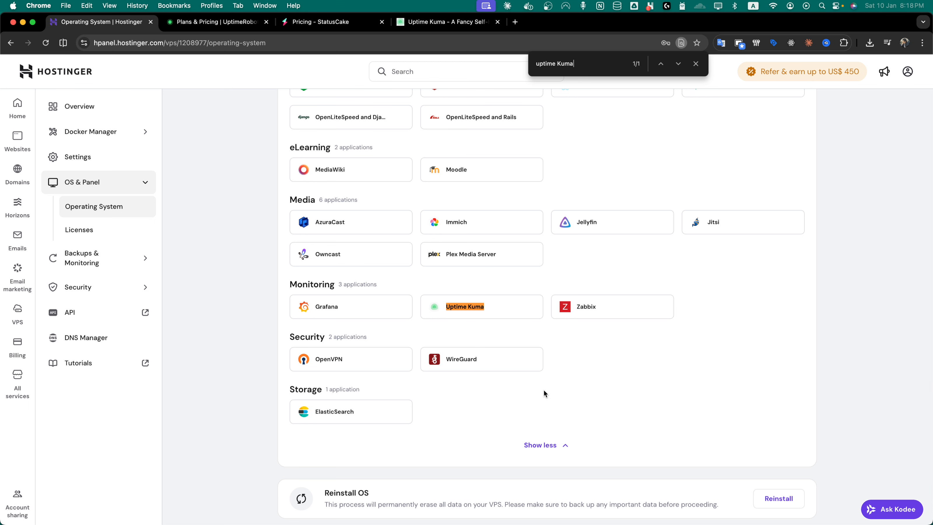
pyautogui.click(488, 304)
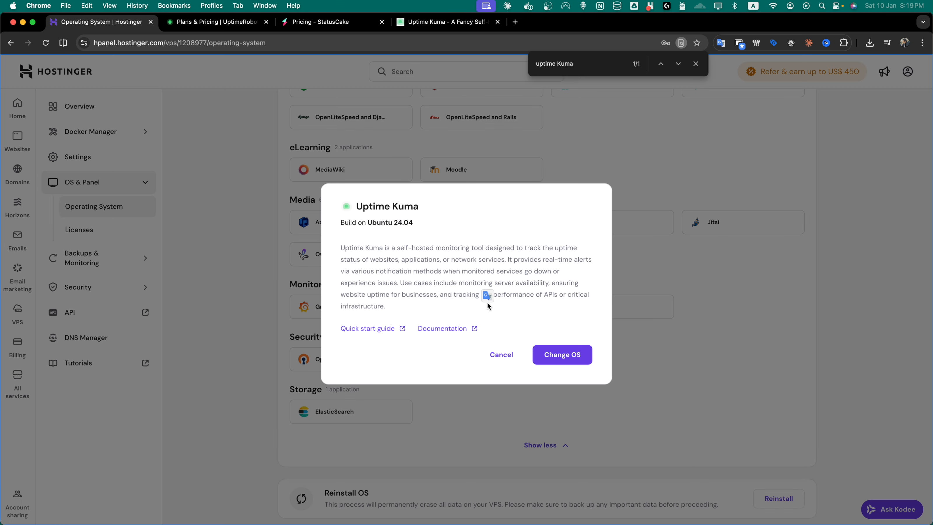
# Step: Start changing the OS to Uptime Kuma, acknowledging that all files will be deleted
pyautogui.click(562, 358)
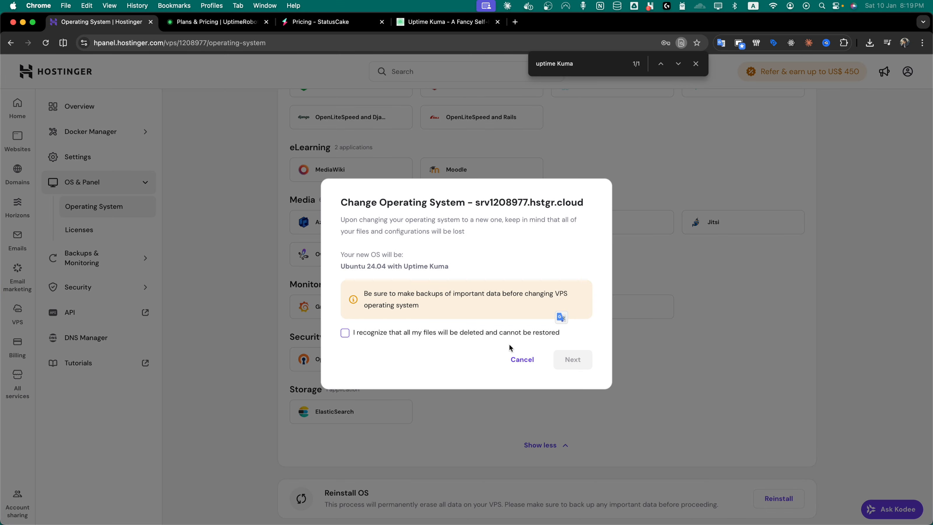
pyautogui.click(472, 332)
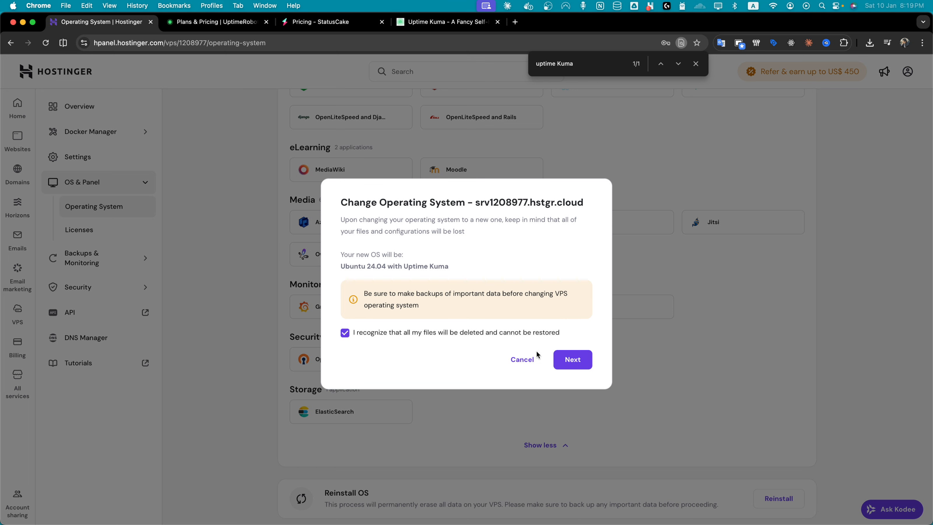
pyautogui.click(573, 360)
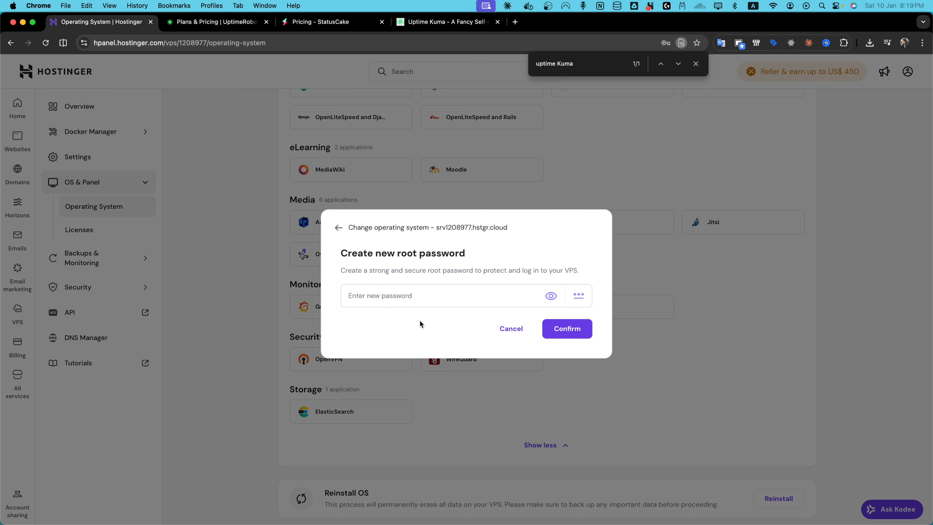
# Step: Generate a new root password and confirm the operating system change
pyautogui.click(576, 299)
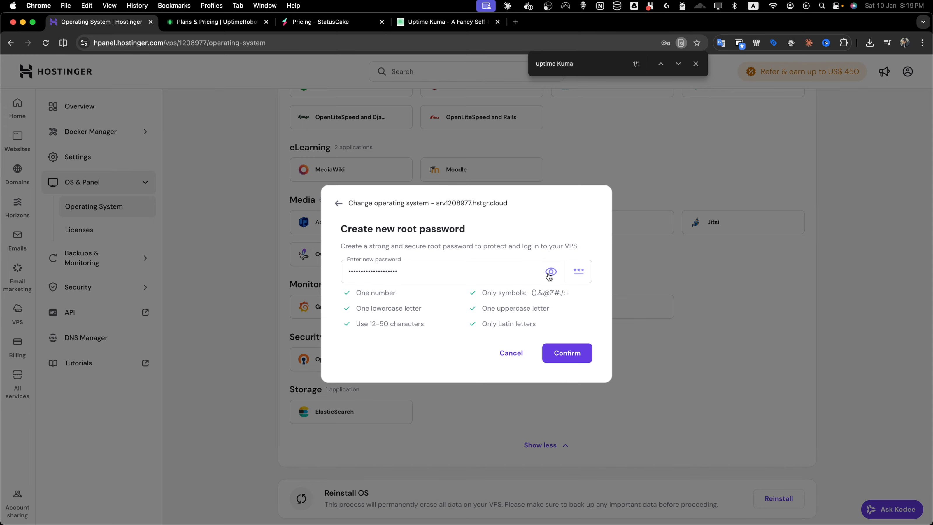
pyautogui.click(568, 349)
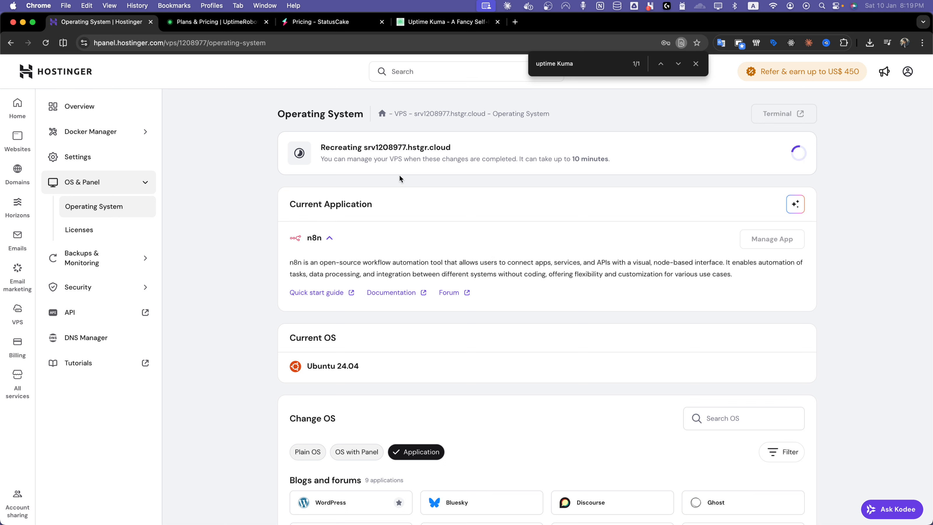
pyautogui.click(696, 64)
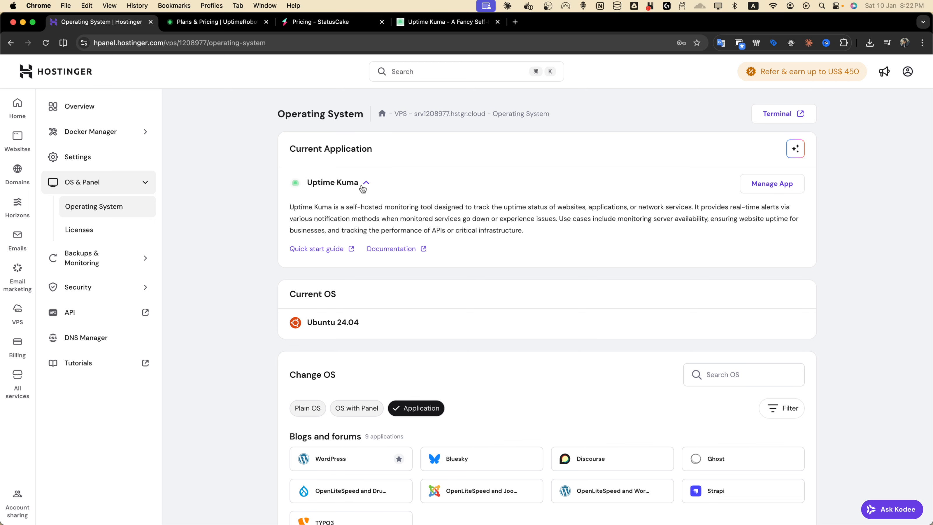
# Step: Open the installed Uptime Kuma application from the VPS's current application section
pyautogui.scroll(-2, 514, 218)
pyautogui.scroll(1, 515, 218)
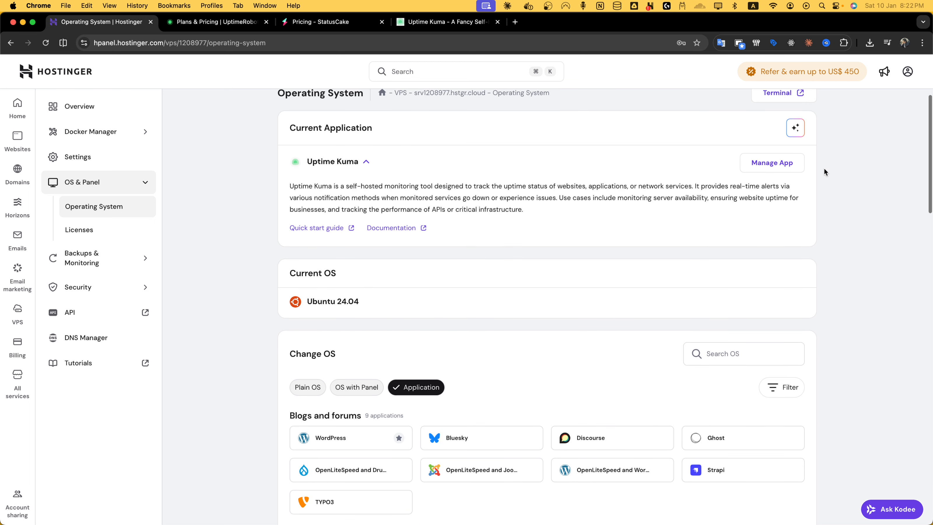
pyautogui.click(779, 163)
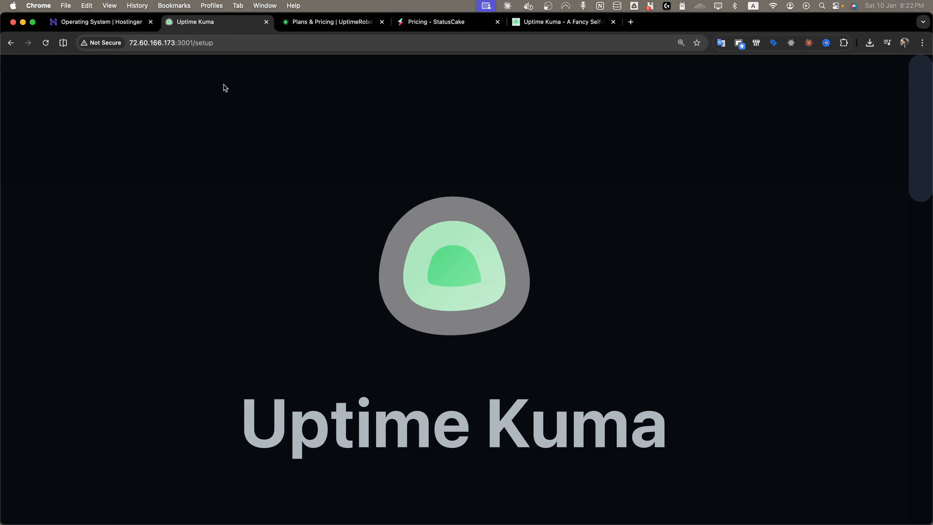
# Step: Create the Uptime Kuma admin account by entering a username and password
pyautogui.moveTo(195, 43); pyautogui.dragTo(310, 45)
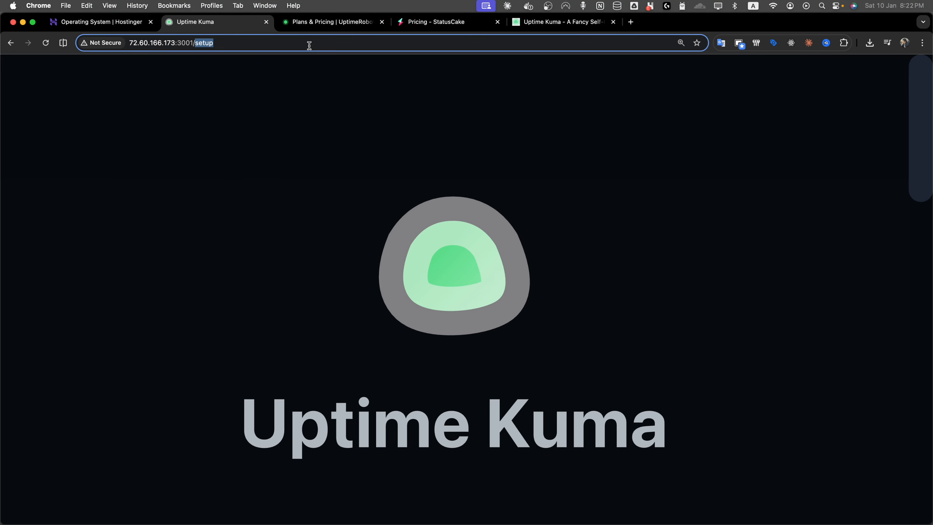
pyautogui.scroll(-2, 356, 183)
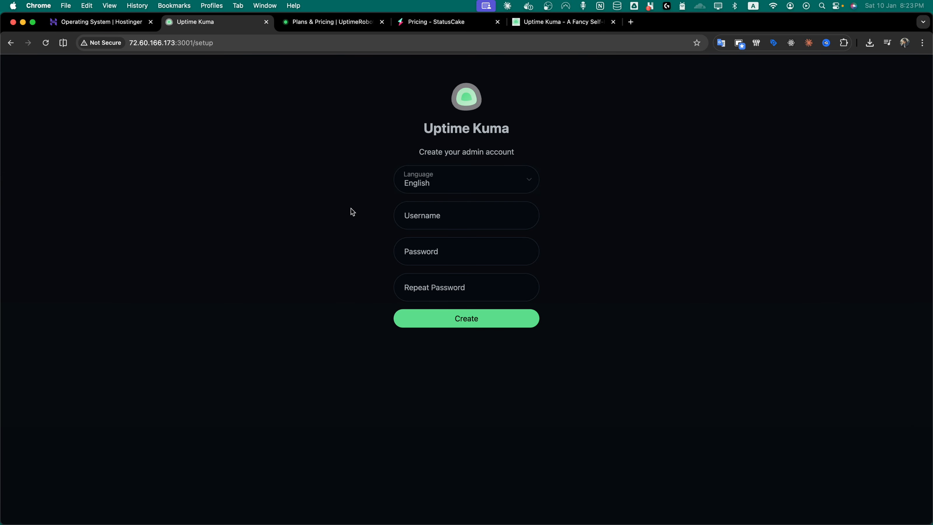
pyautogui.click(446, 224)
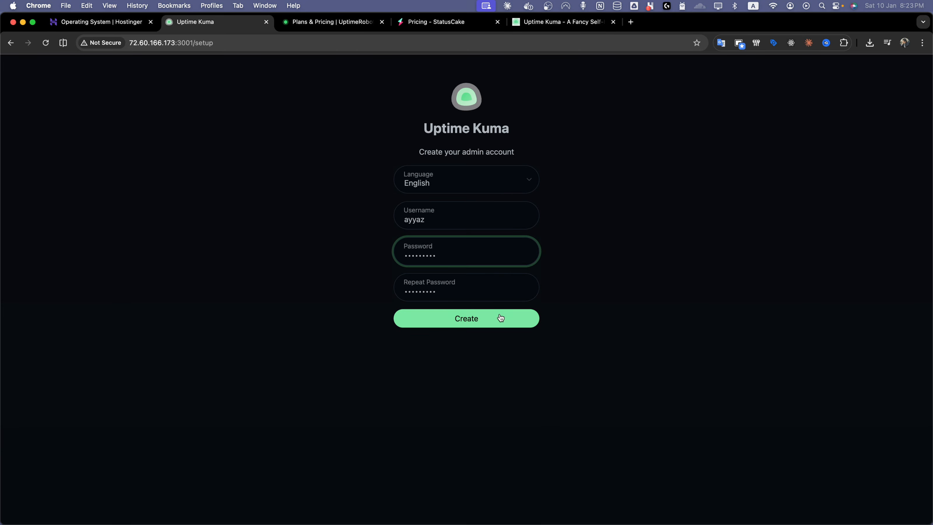
pyautogui.click(498, 312)
pyautogui.click(482, 219)
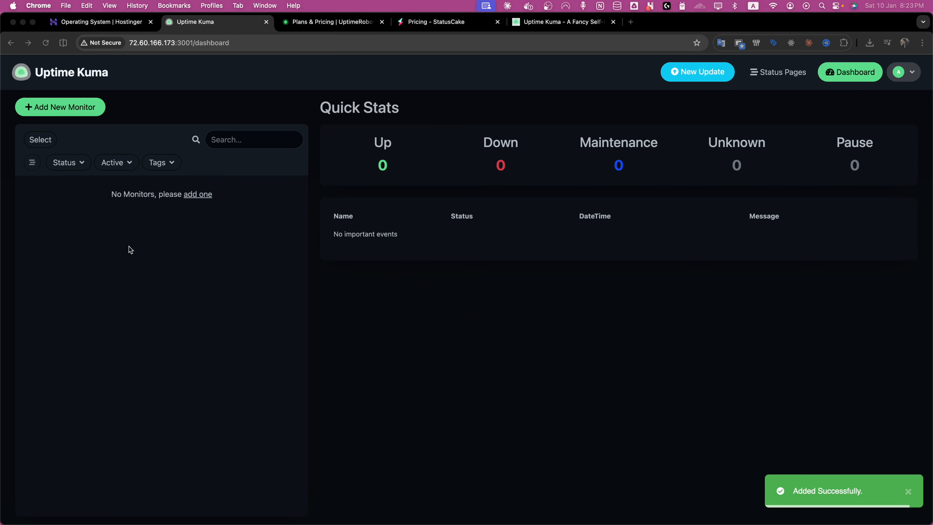
# Step: Open a new monitor form and keep HTTP(s) as the monitor type
pyautogui.click(73, 112)
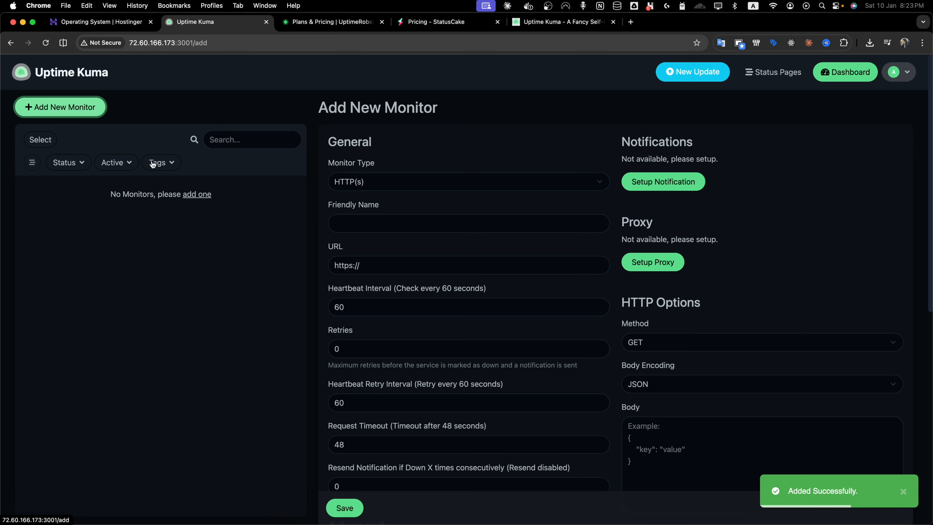
pyautogui.click(398, 184)
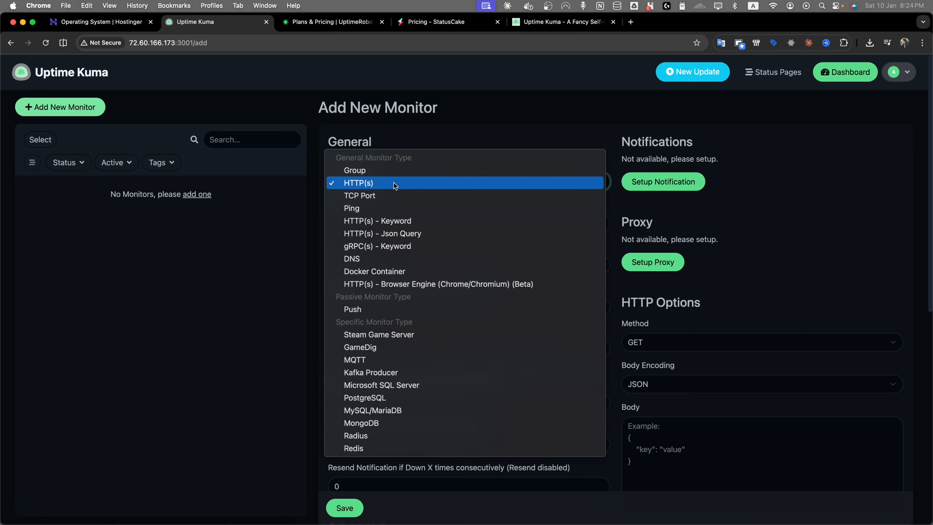
pyautogui.click(394, 183)
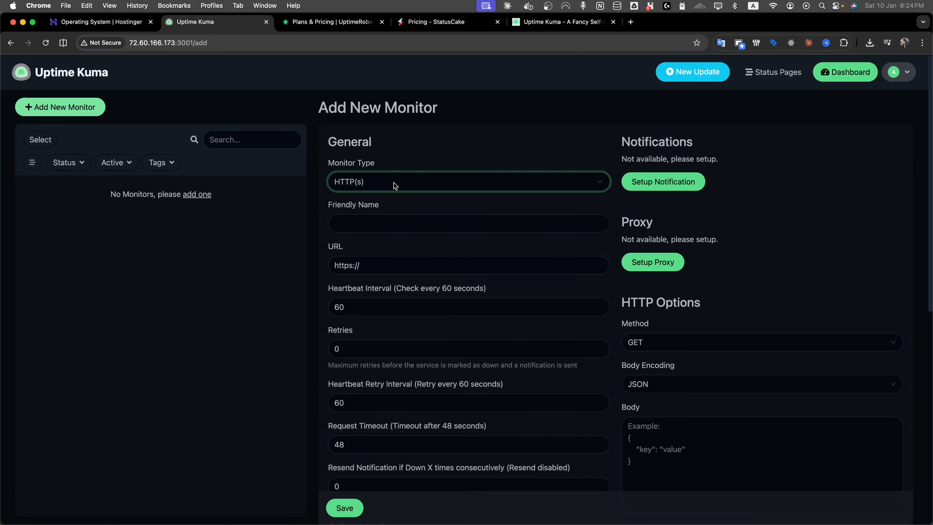
pyautogui.click(400, 231)
pyautogui.write('M')
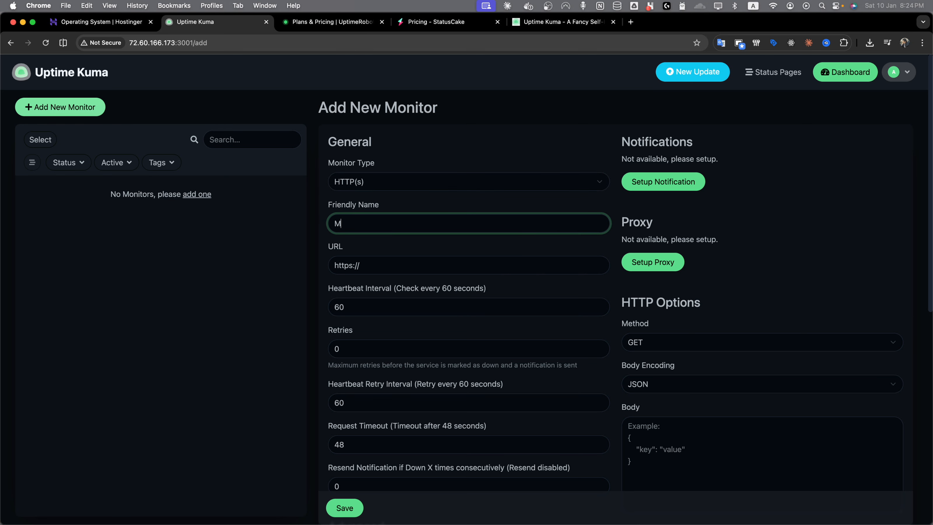
pyautogui.write('y Website')
pyautogui.press('Tab')
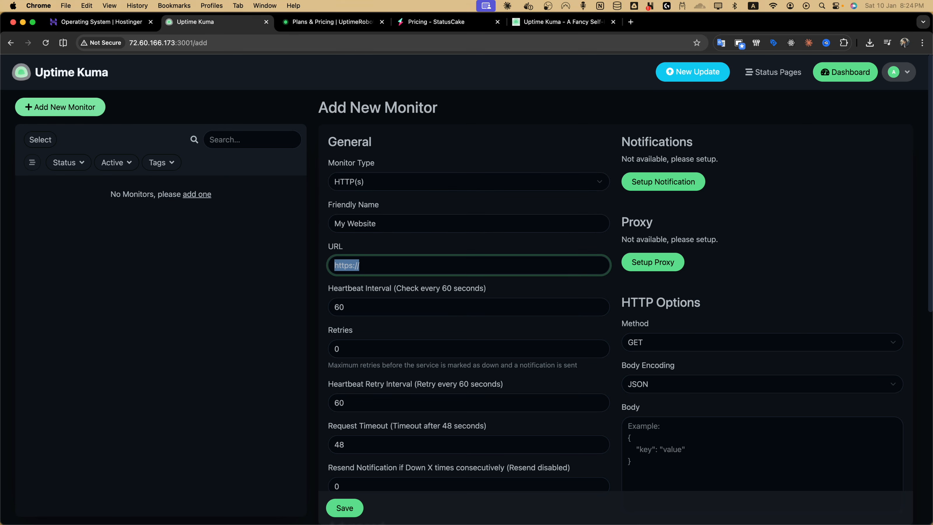
pyautogui.press('Right')
pyautogui.write('ayyaztech.com')
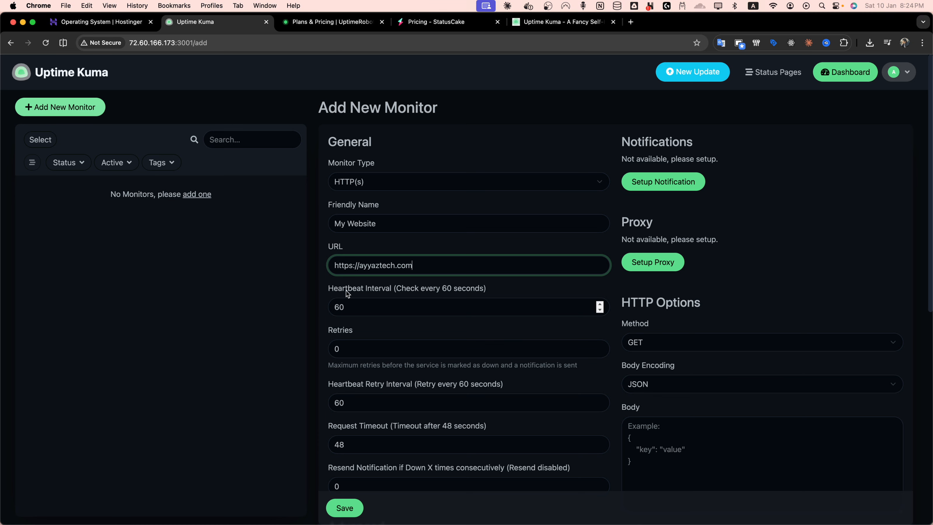
pyautogui.click(373, 308)
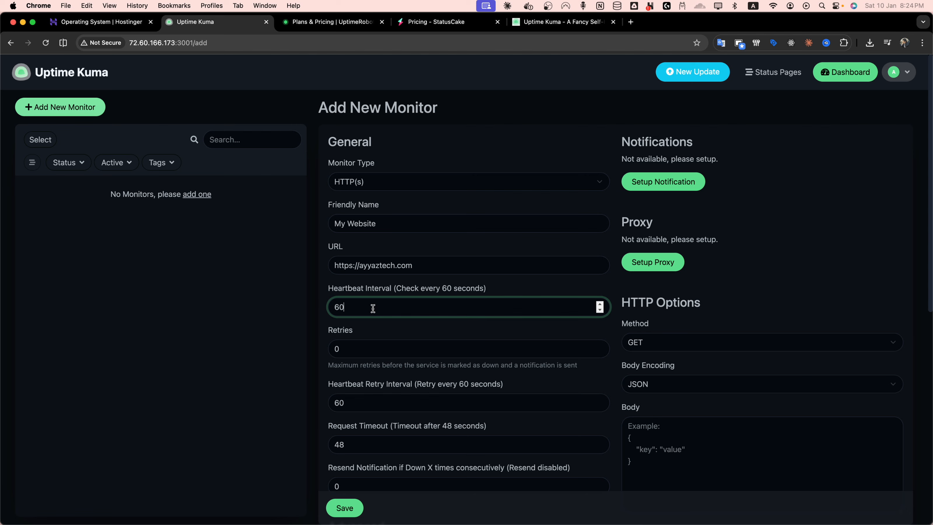
pyautogui.scroll(-3, 358, 336)
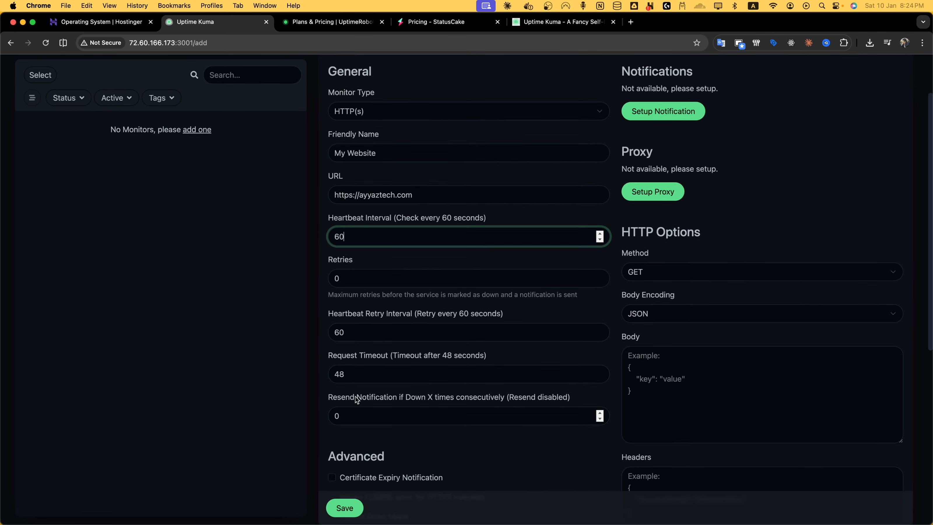
pyautogui.scroll(-5, 349, 467)
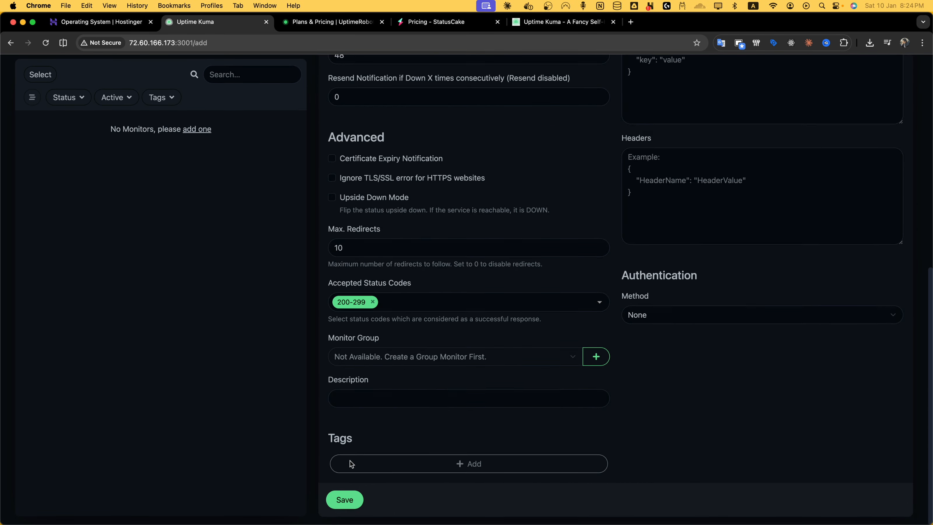
# Step: Save the new HTTP(s) monitor
pyautogui.click(347, 507)
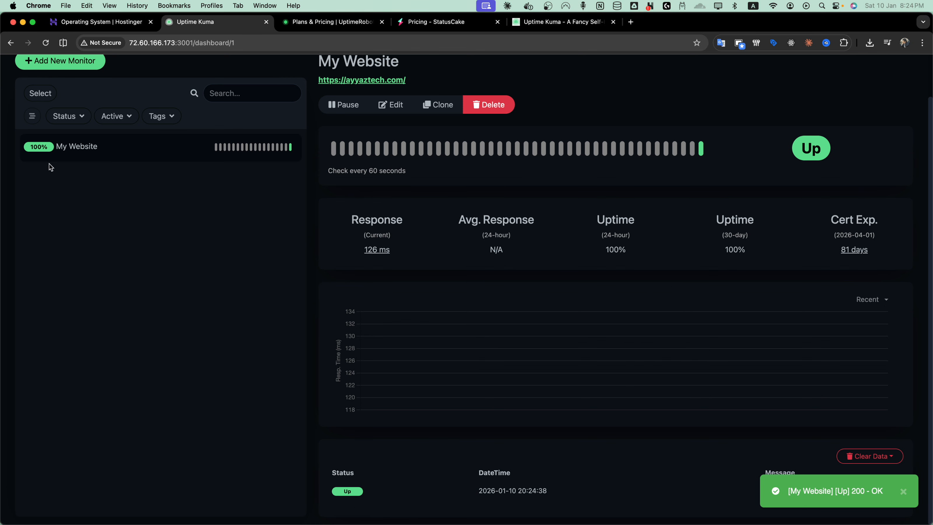
pyautogui.scroll(2, 403, 290)
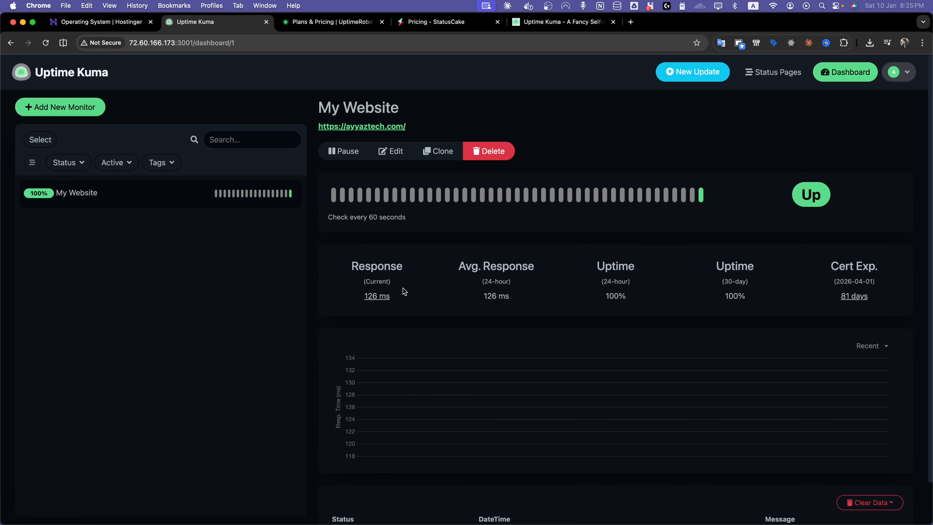
# Step: Edit the My Website monitor and open the Setup Notification dialog's notification type list
pyautogui.press('super+f')
pyautogui.write('n')
pyautogui.click(385, 149)
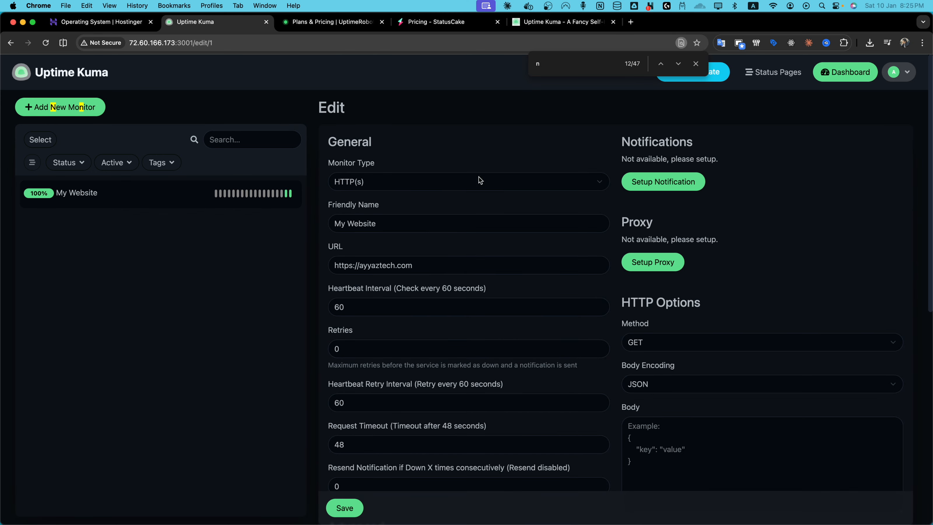
pyautogui.click(663, 187)
pyautogui.click(696, 63)
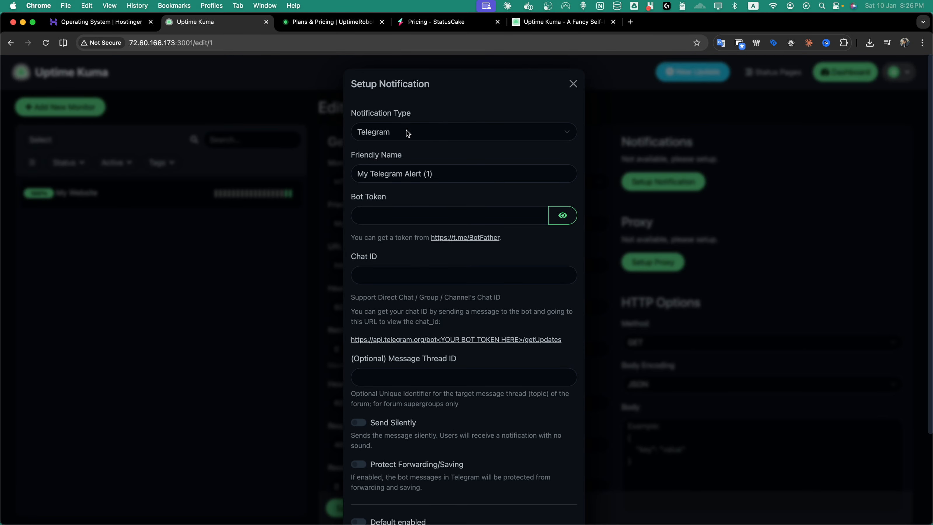
pyautogui.click(406, 133)
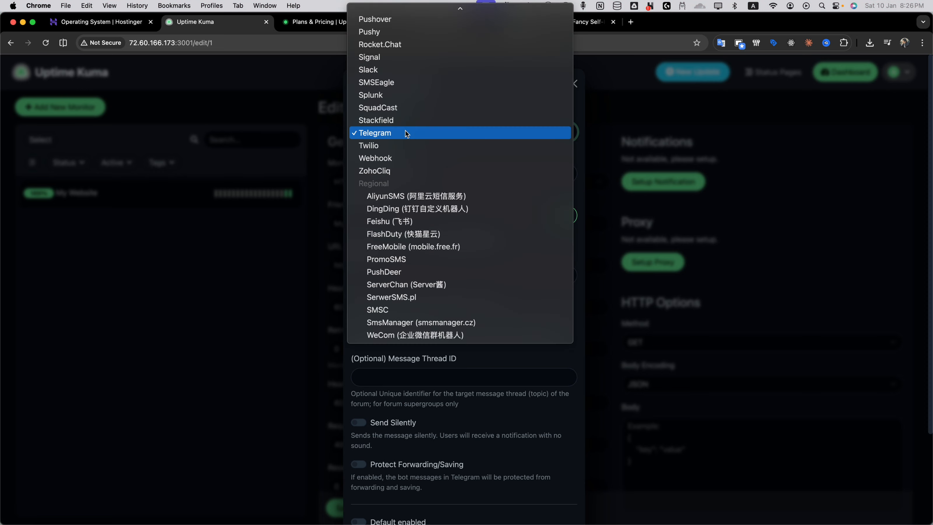
# Step: Set the notification type to Slack
pyautogui.scroll(10, 406, 133)
pyautogui.scroll(-5, 406, 130)
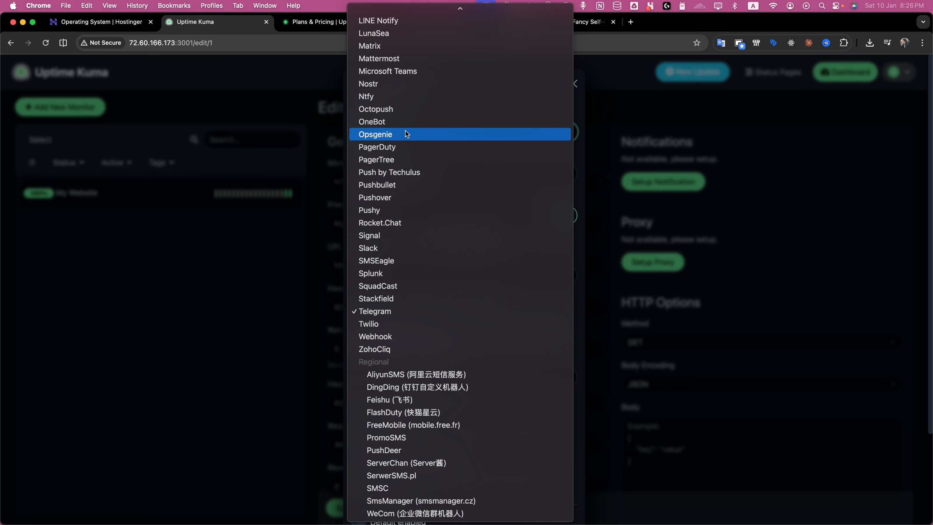
pyautogui.write('sld')
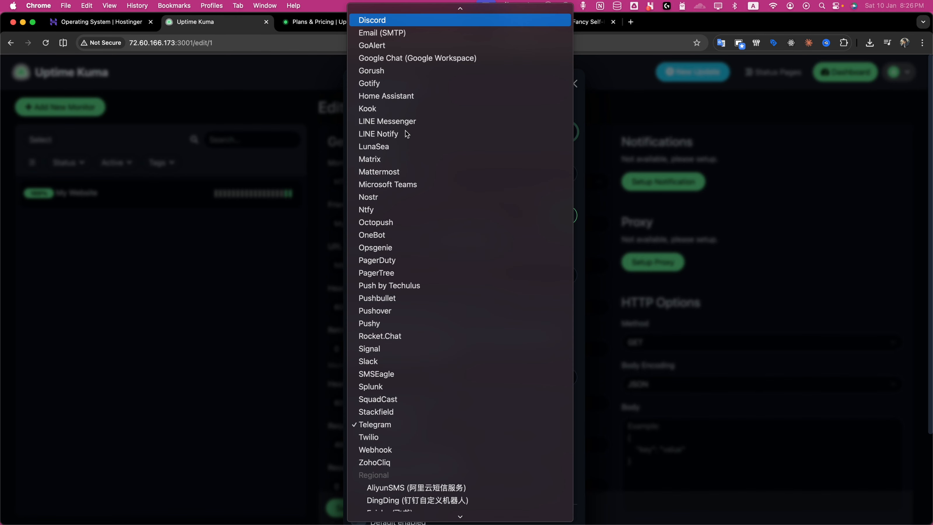
pyautogui.write('te')
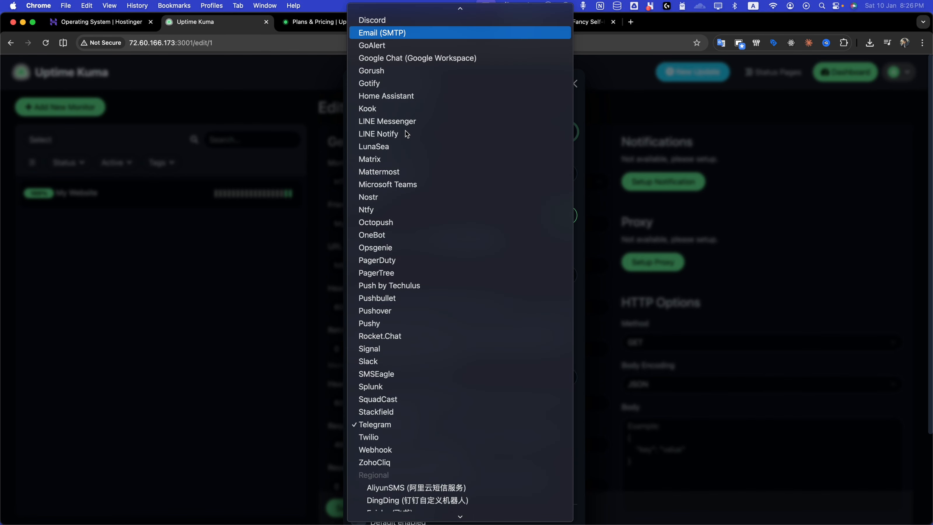
pyautogui.write('sm')
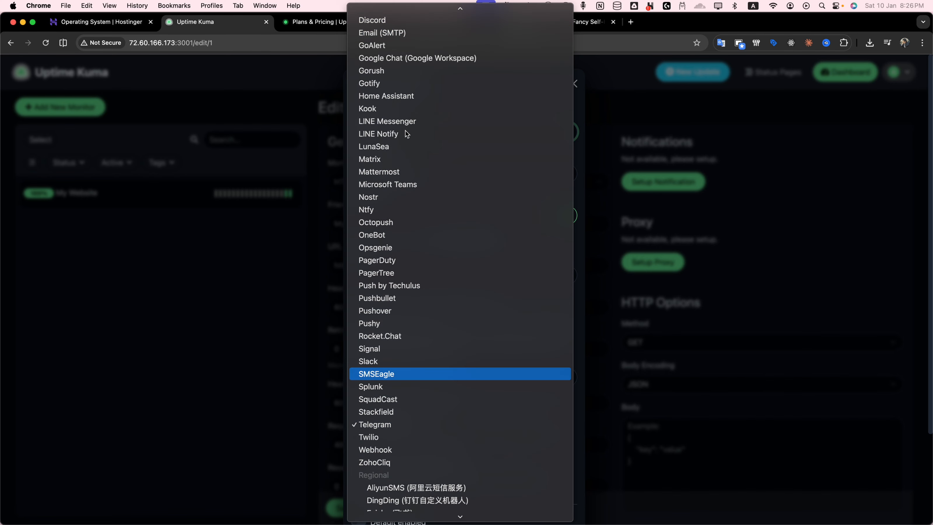
pyautogui.write('w')
pyautogui.press('Return')
pyautogui.click(405, 130)
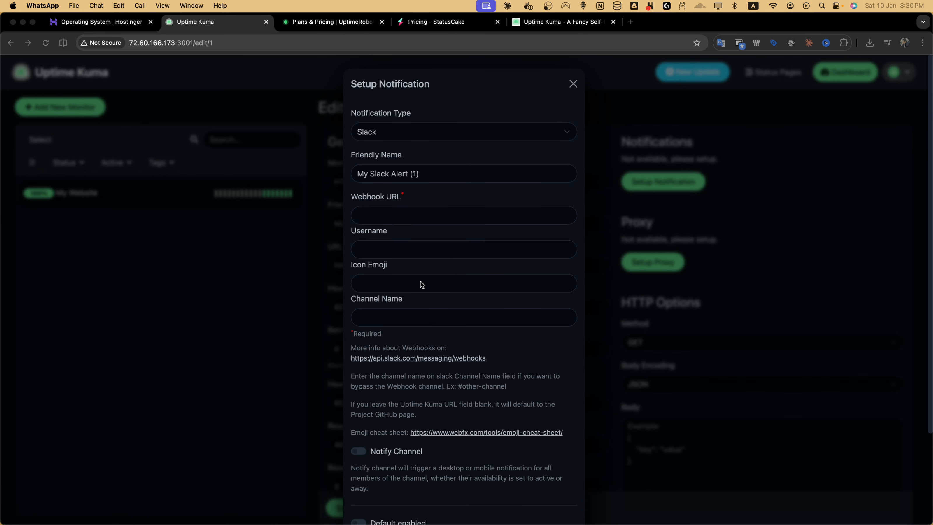
# Step: Rename the notification's friendly name to My Slack Alert
pyautogui.press('super+Tab')
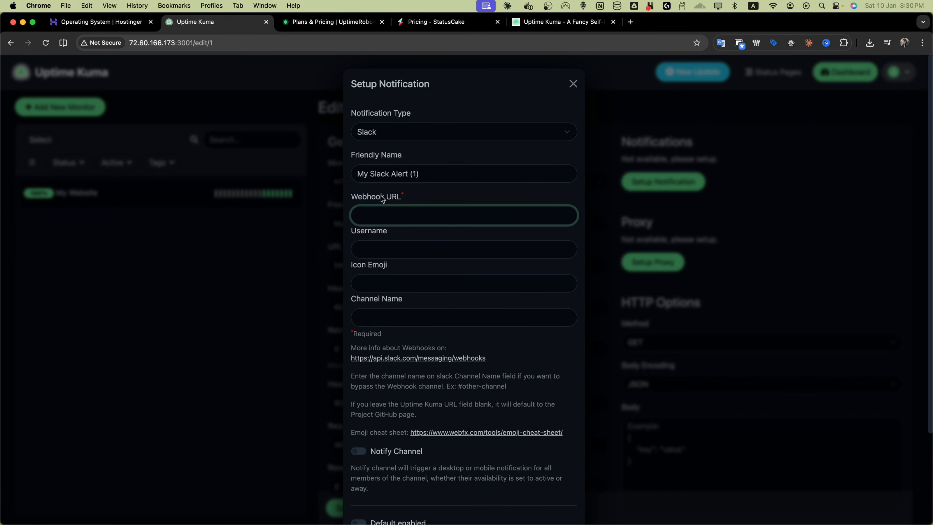
pyautogui.moveTo(355, 174); pyautogui.dragTo(447, 172)
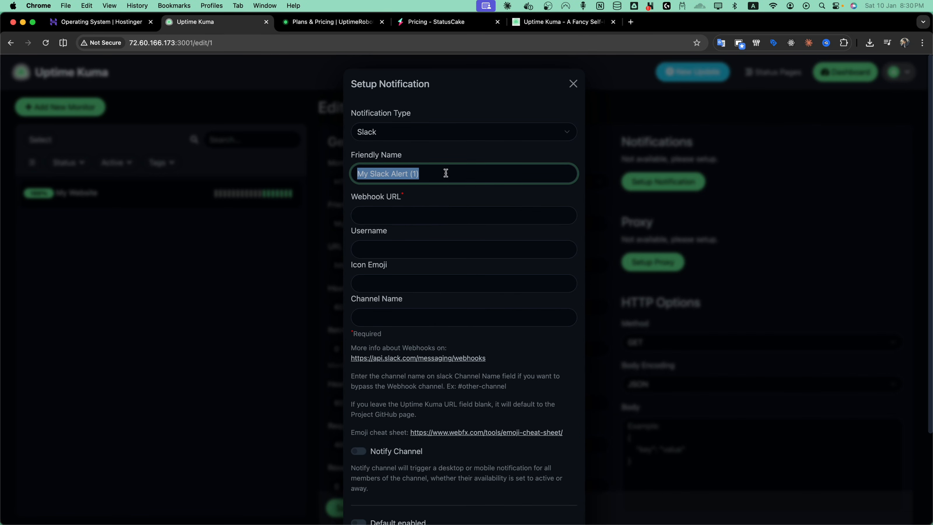
pyautogui.click(446, 173)
pyautogui.press('BackSpace')
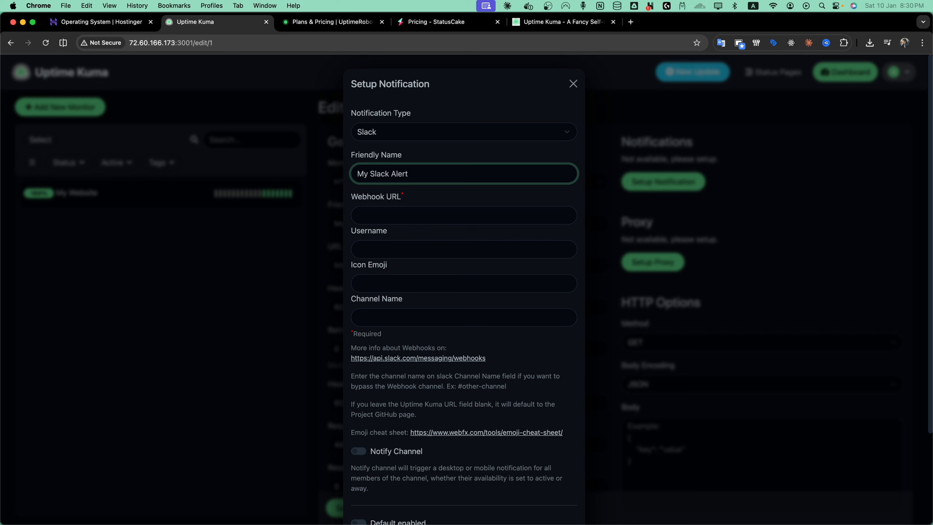
# Step: Open and read the Slack documentation on sending messages with incoming webhooks
pyautogui.click(409, 208)
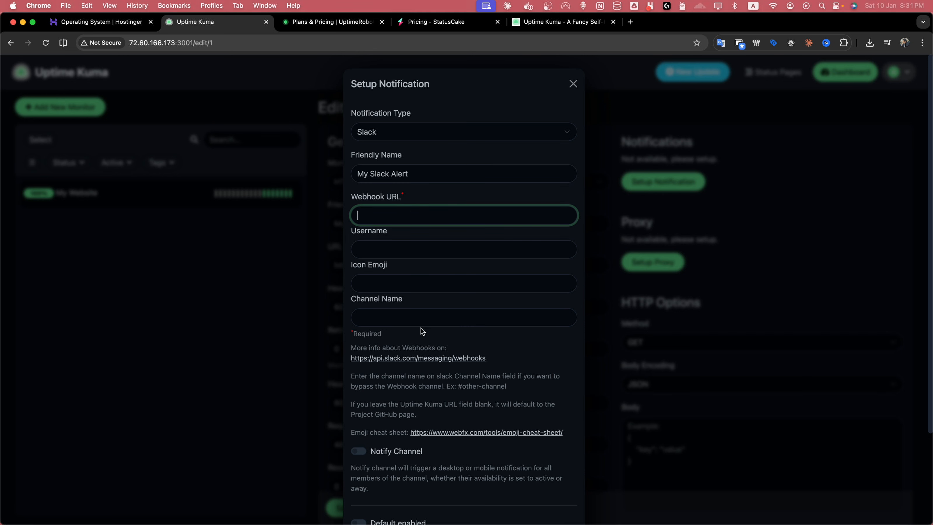
pyautogui.click(375, 362)
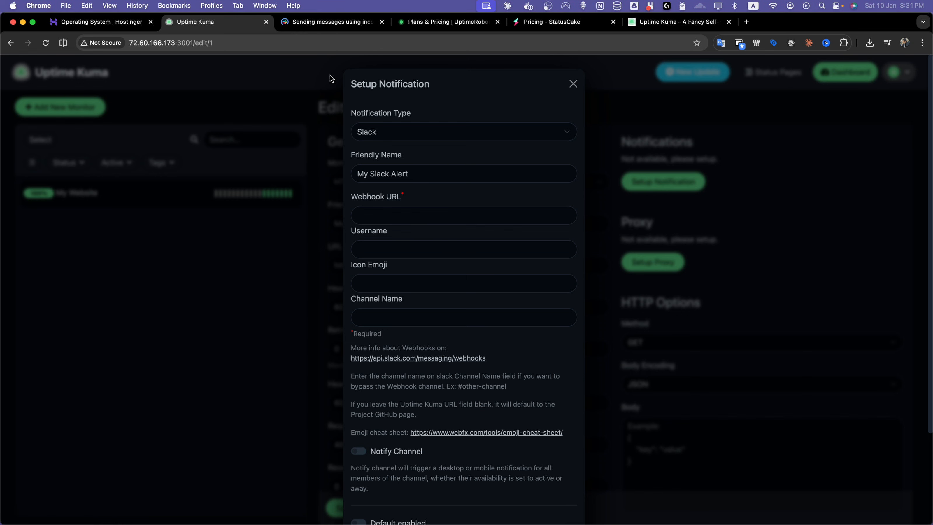
pyautogui.click(322, 25)
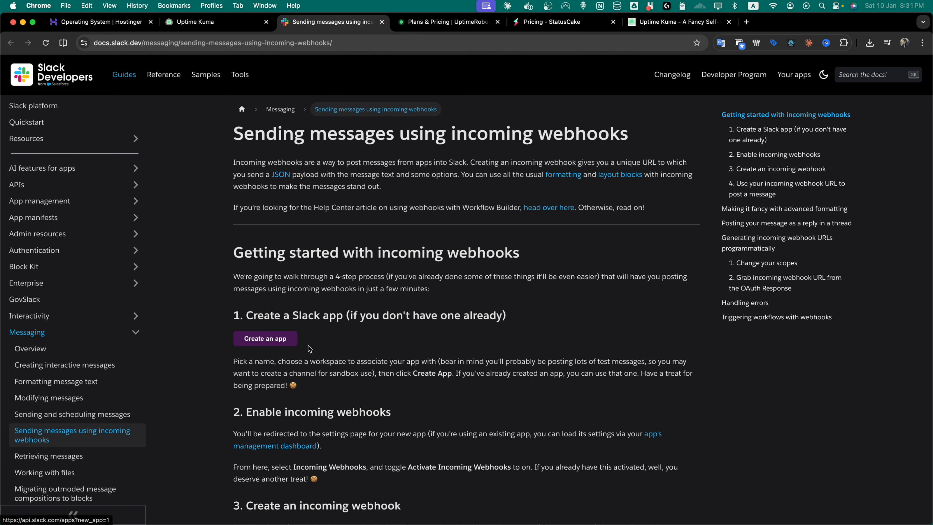
pyautogui.scroll(-1, 279, 382)
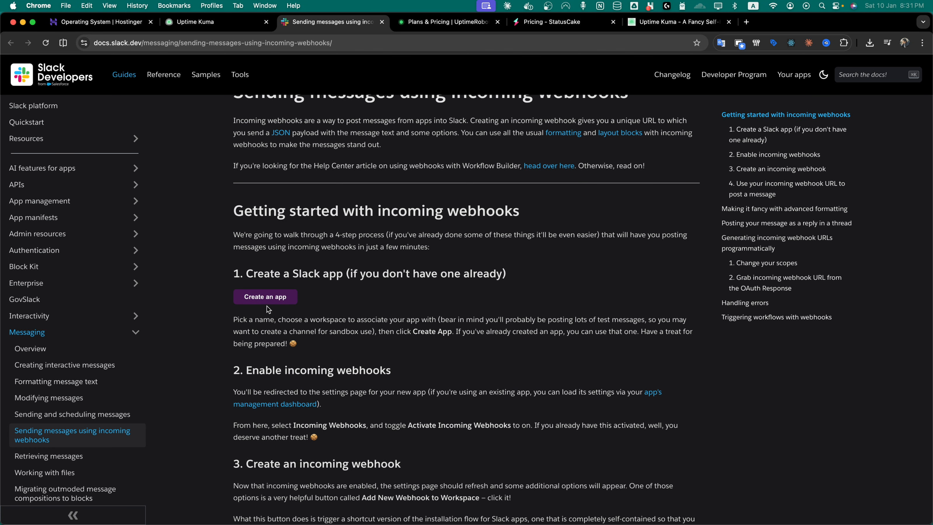
pyautogui.scroll(-1, 309, 332)
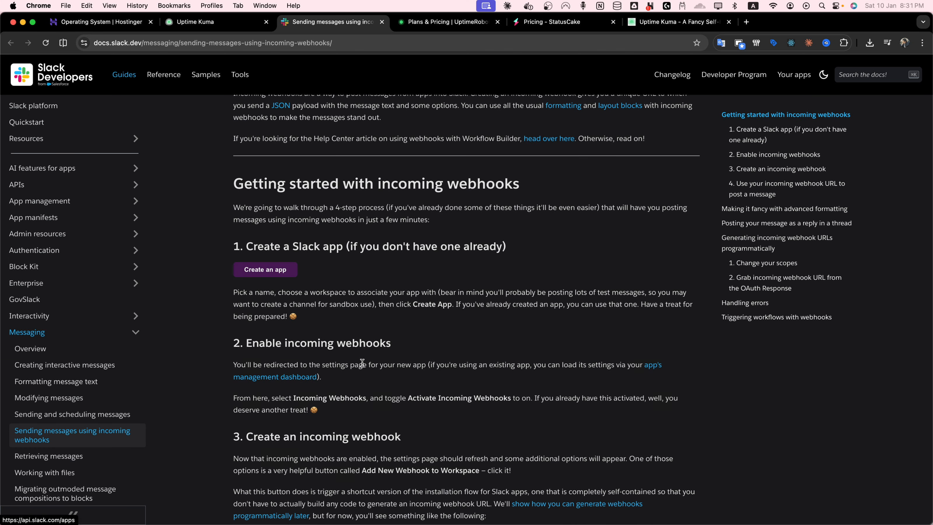
pyautogui.scroll(-3, 362, 364)
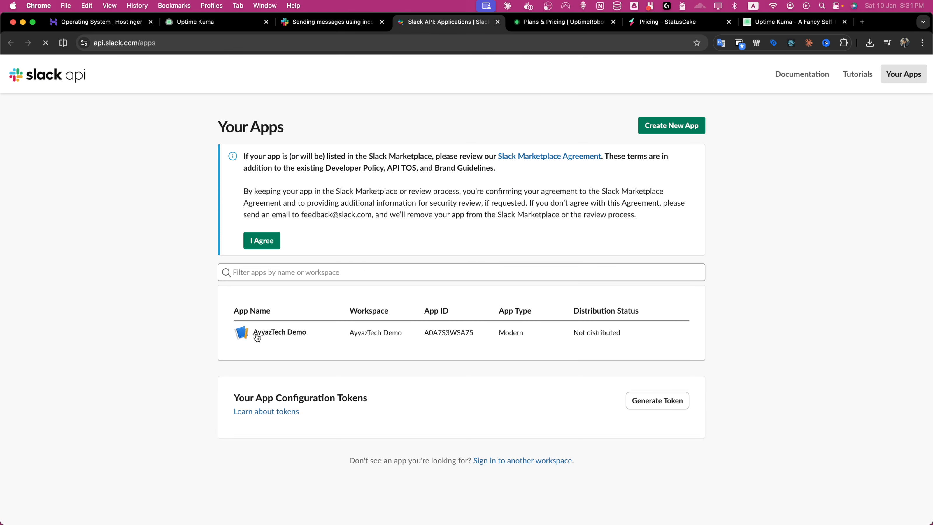
# Step: Open the Incoming Webhooks settings of the AyyazTech Demo Slack app
pyautogui.click(279, 332)
pyautogui.press('super+f')
pyautogui.write('web')
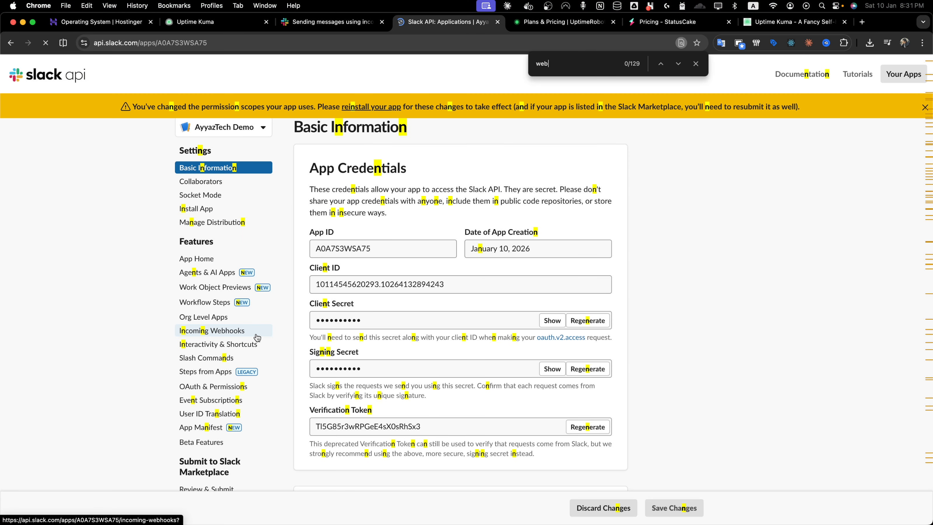
pyautogui.write('hook')
pyautogui.click(257, 337)
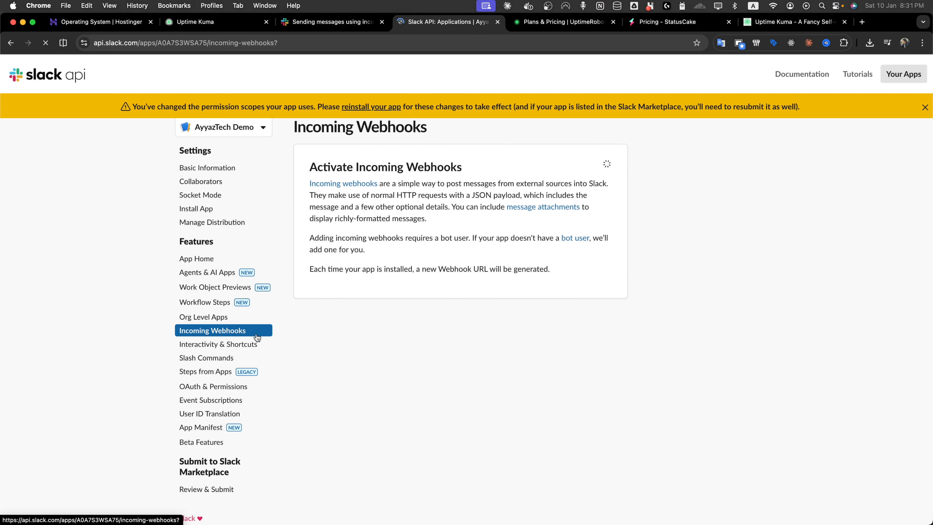
# Step: Activate incoming webhooks and add a new webhook posting to the all-ayyaztech-demo channel
pyautogui.scroll(-2, 257, 338)
pyautogui.click(607, 104)
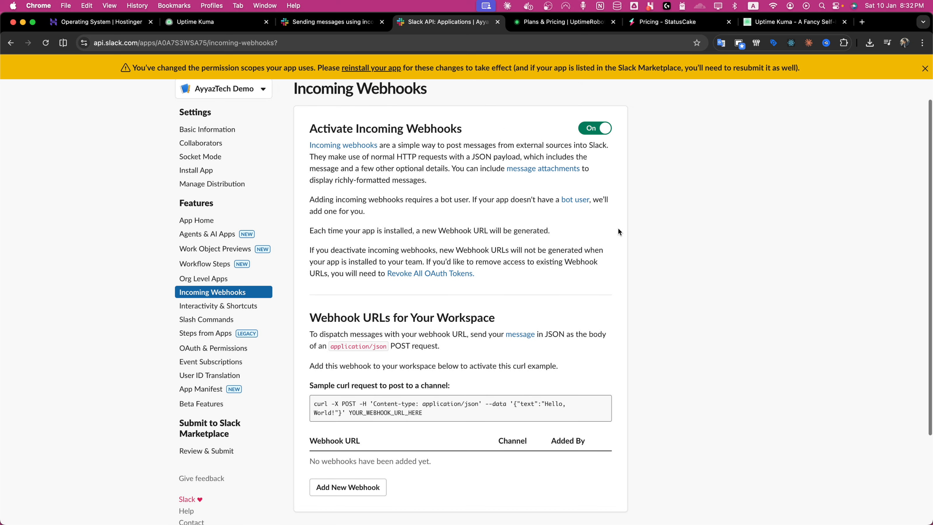
pyautogui.scroll(-3, 618, 228)
pyautogui.click(324, 406)
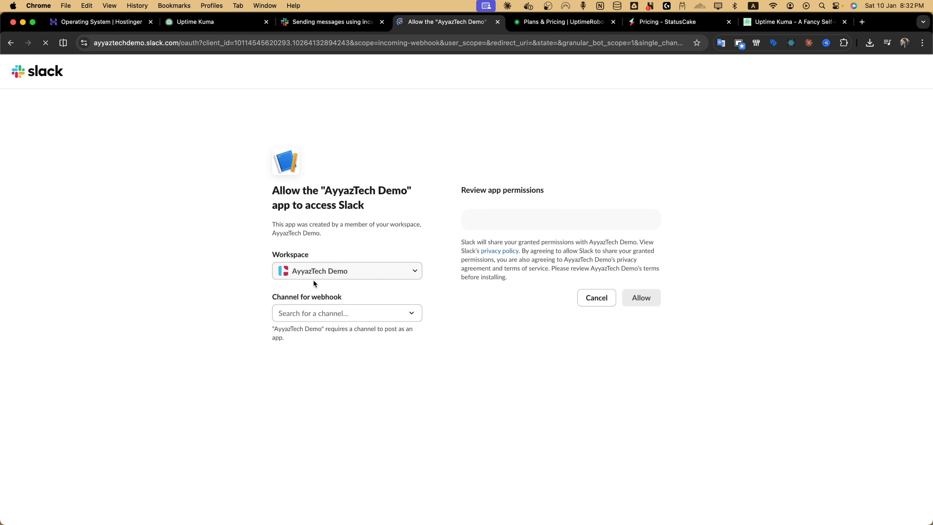
pyautogui.click(340, 316)
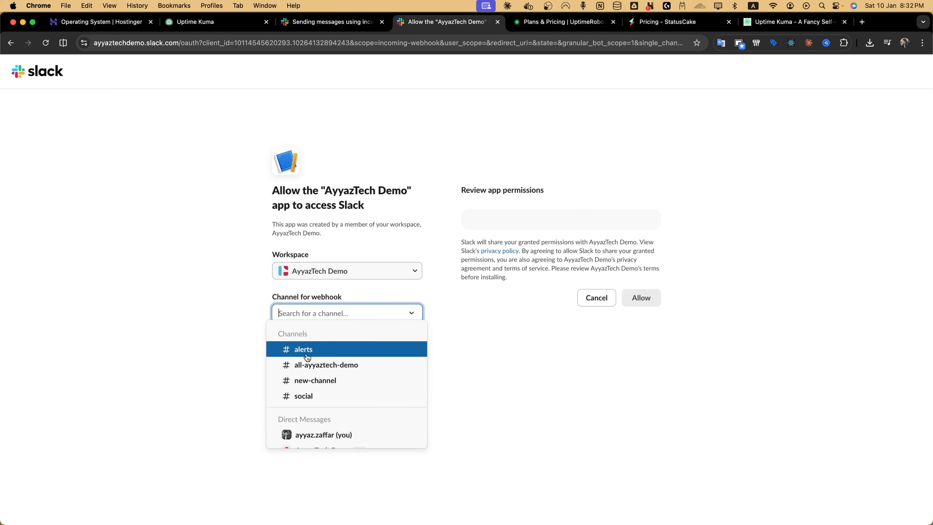
pyautogui.click(315, 366)
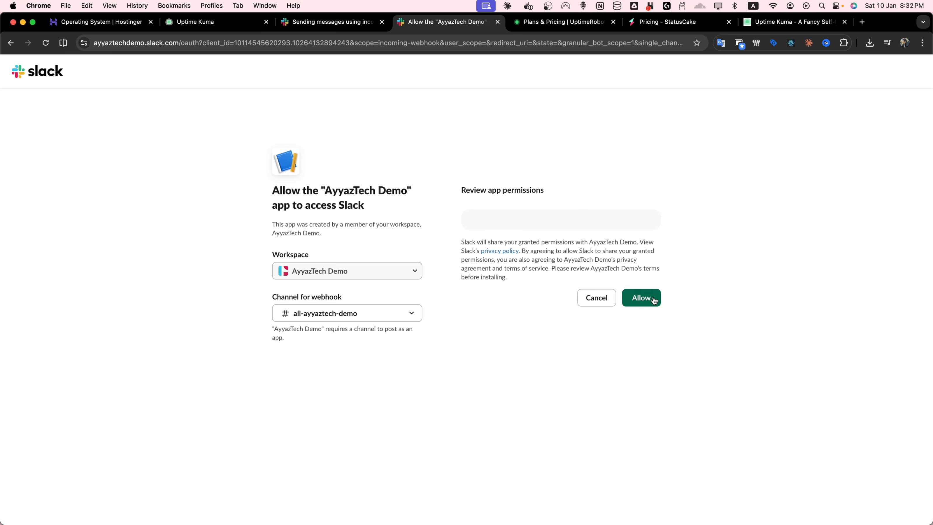
pyautogui.click(641, 298)
# Step: Copy the new Slack webhook URL and paste it into the notification's Webhook URL field
pyautogui.scroll(-5, 491, 346)
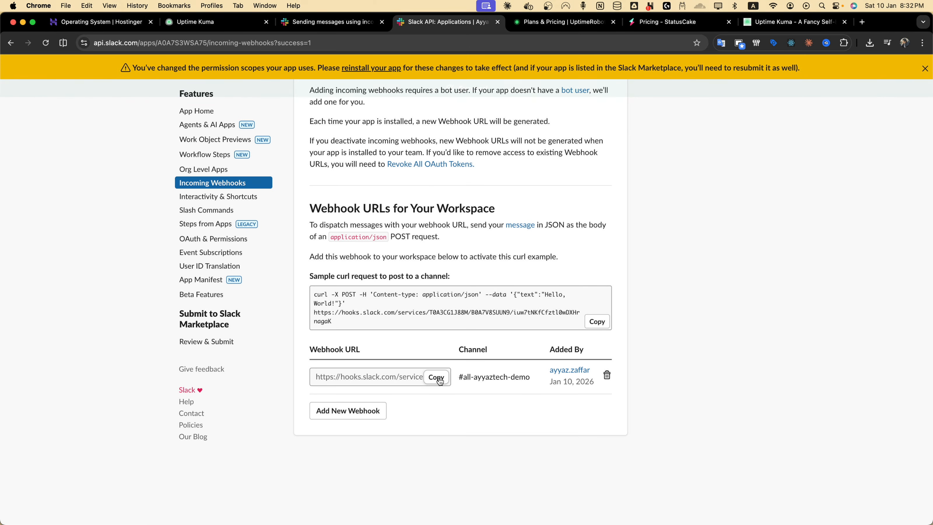
pyautogui.click(439, 379)
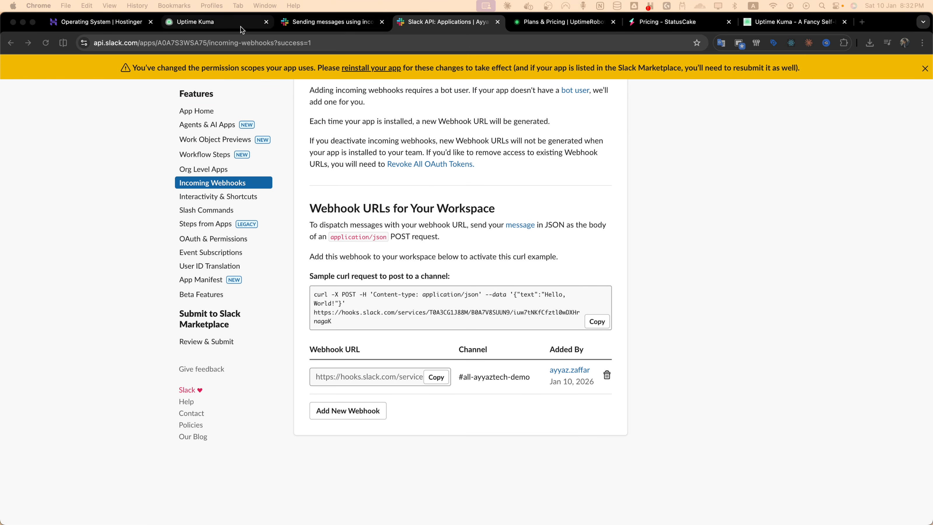
pyautogui.click(229, 24)
pyautogui.click(408, 213)
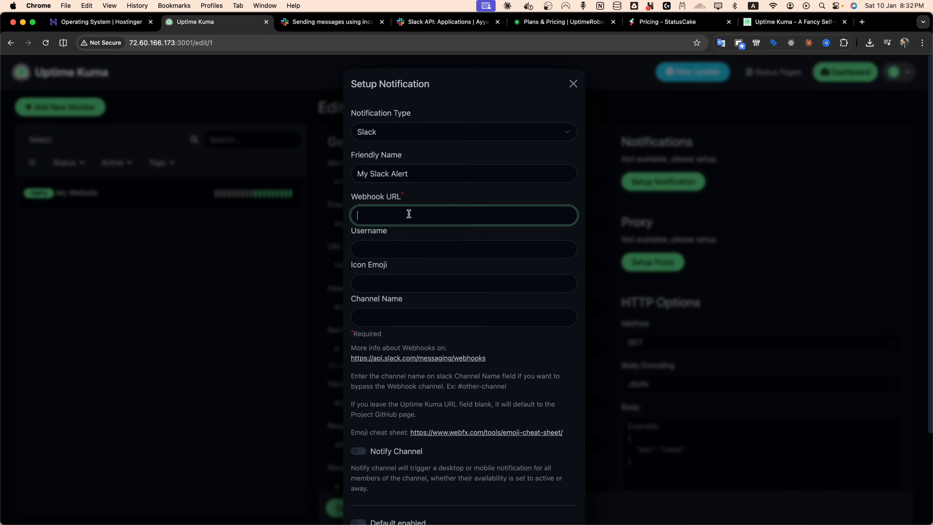
pyautogui.press('super+v')
# Step: Set the Channel Name to all-ayyaztech-demo, copied from Slack, and save the notification
pyautogui.click(452, 285)
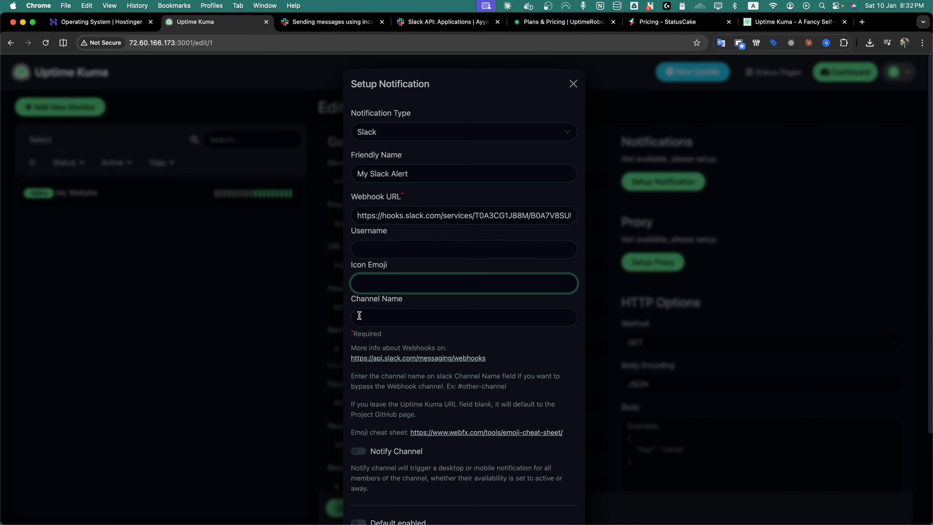
pyautogui.click(439, 318)
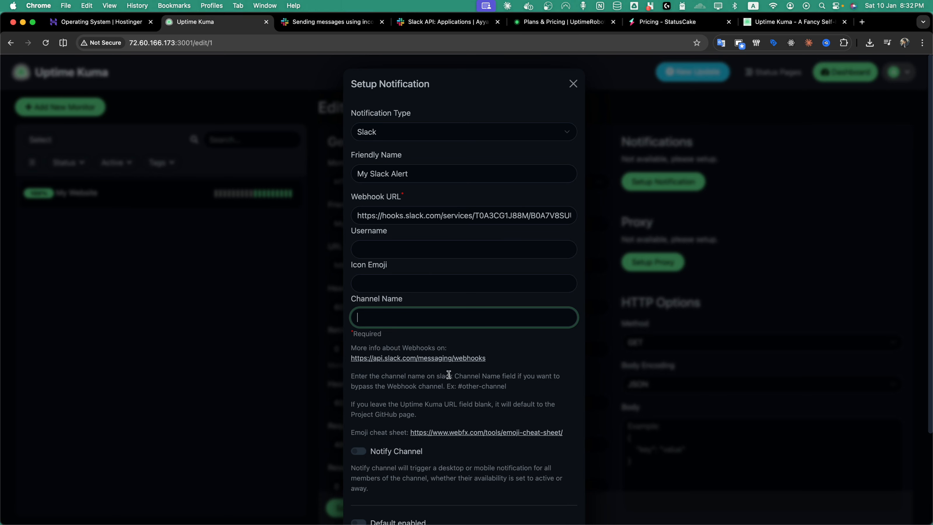
pyautogui.press('super+Tab')
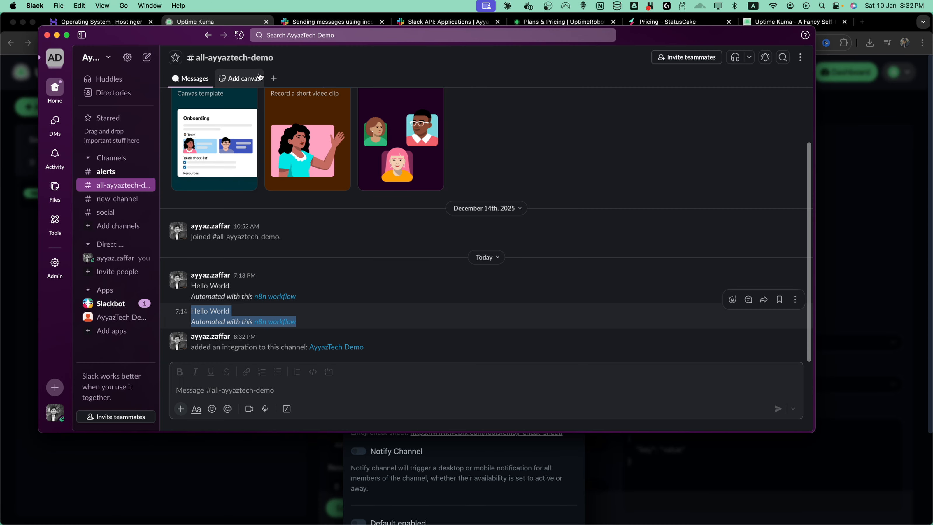
pyautogui.click(260, 58)
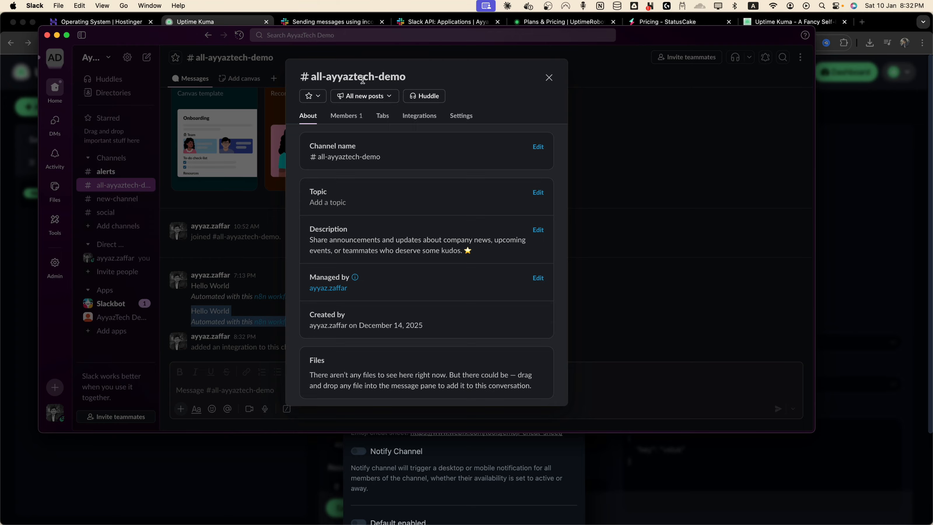
pyautogui.press('super+Tab')
pyautogui.press('super+v')
pyautogui.press('Return')
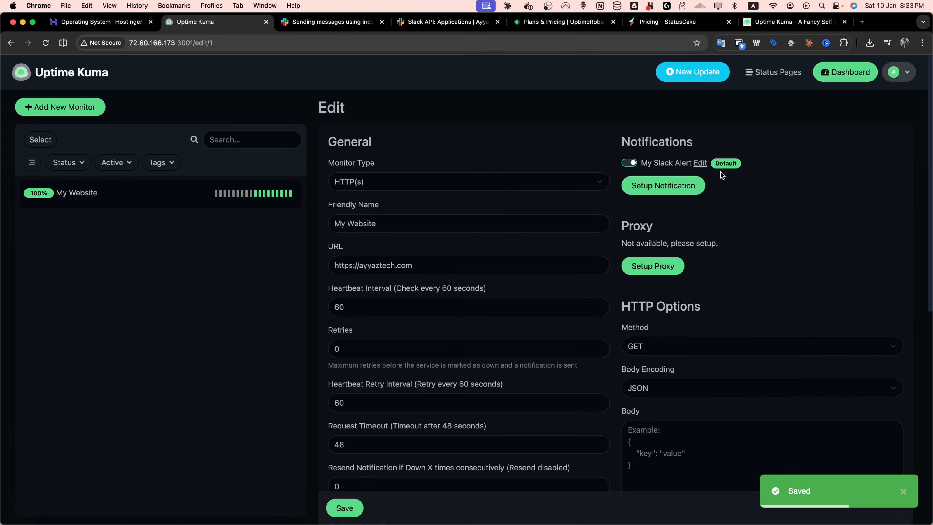
# Step: Reopen the My Slack Alert notification settings and send a test alert
pyautogui.click(668, 192)
pyautogui.press('Escape')
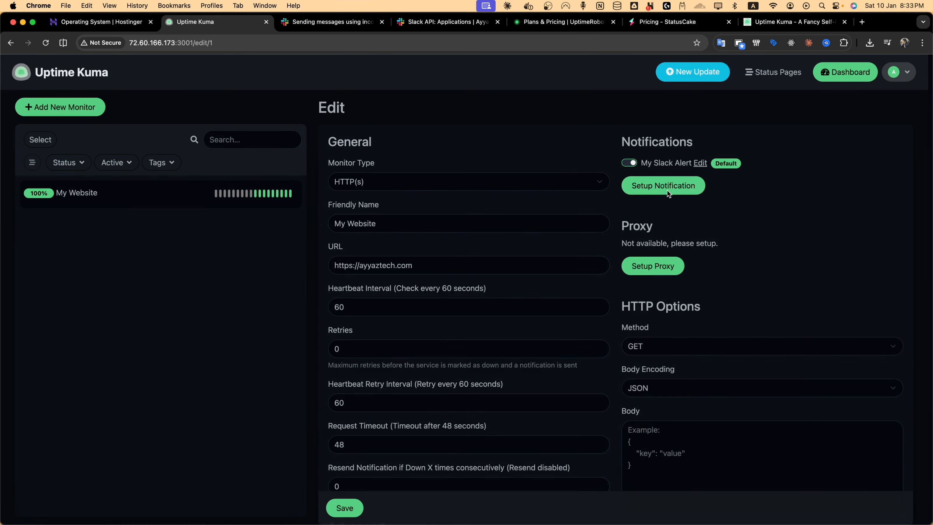
pyautogui.click(698, 164)
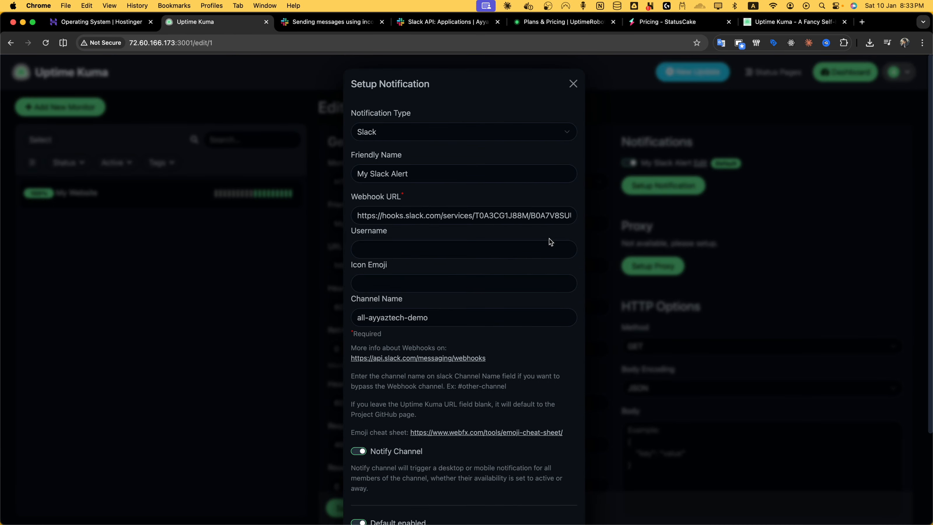
pyautogui.scroll(-3, 552, 241)
pyautogui.click(519, 494)
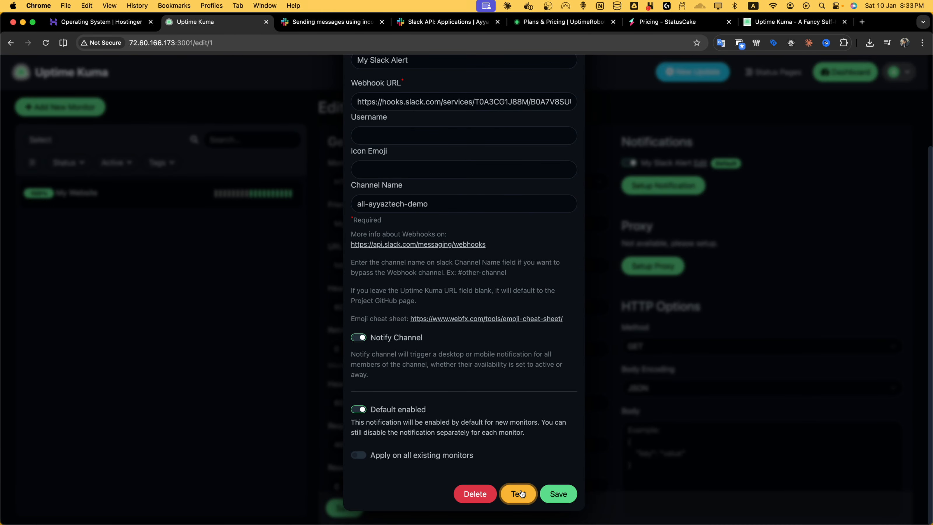
# Step: Check the test alert in the Slack all-ayyaztech-demo channel, then save the notification
pyautogui.press('super+Tab')
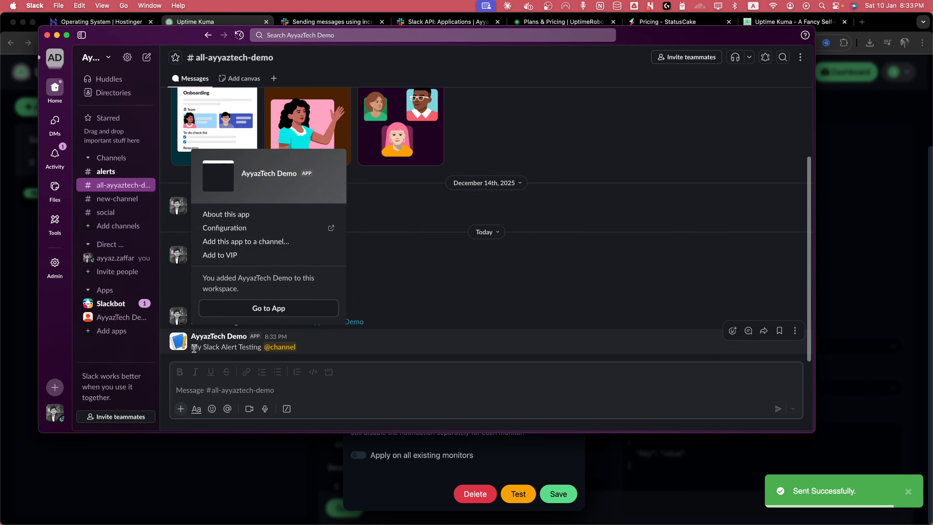
pyautogui.moveTo(193, 349); pyautogui.dragTo(332, 349)
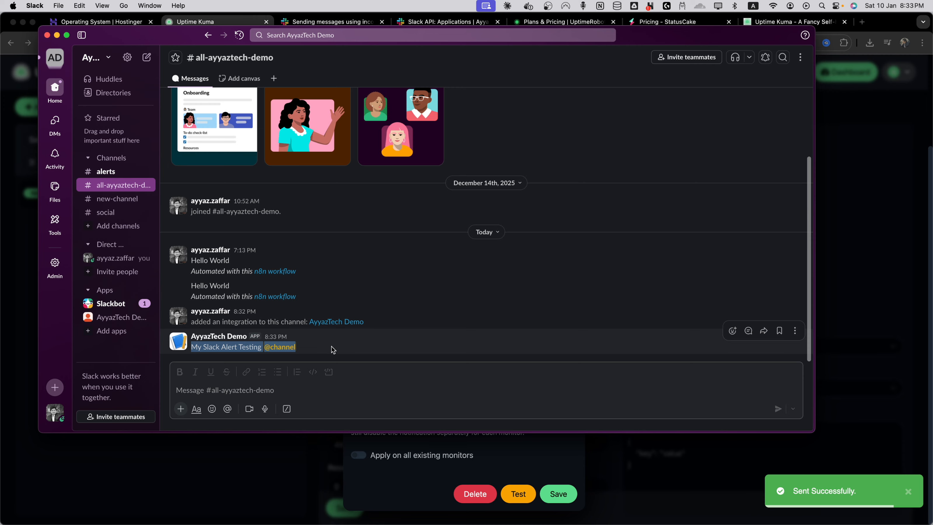
pyautogui.click(852, 292)
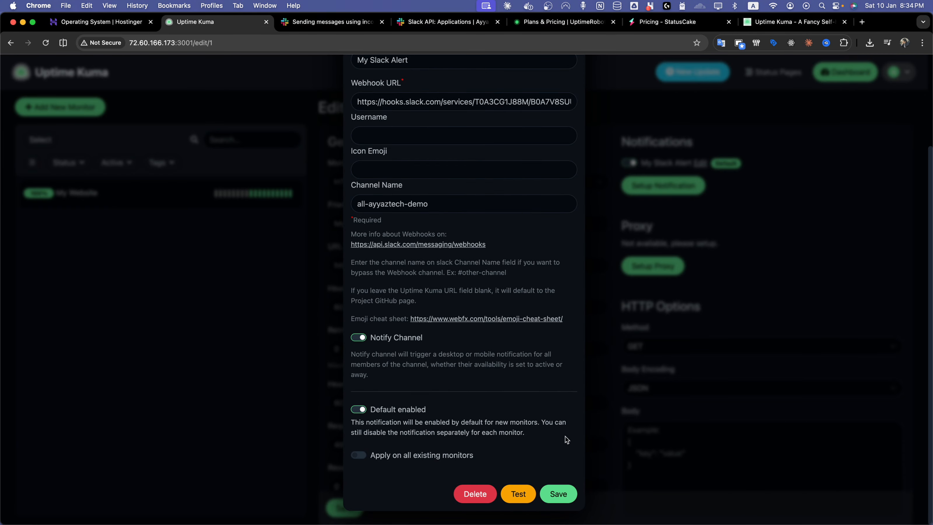
pyautogui.click(565, 492)
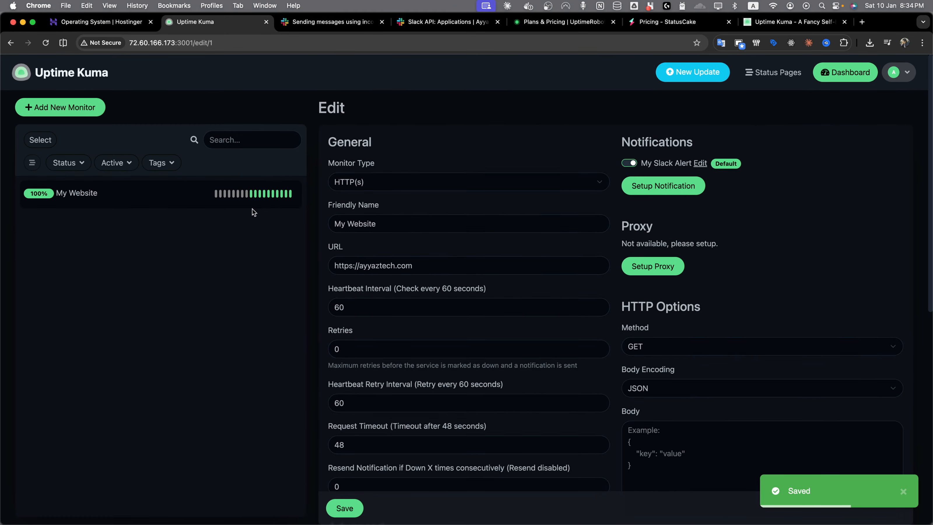
# Step: Open the My Website monitor dashboard and switch the response-time chart range to 6h
pyautogui.click(253, 205)
pyautogui.scroll(-3, 467, 272)
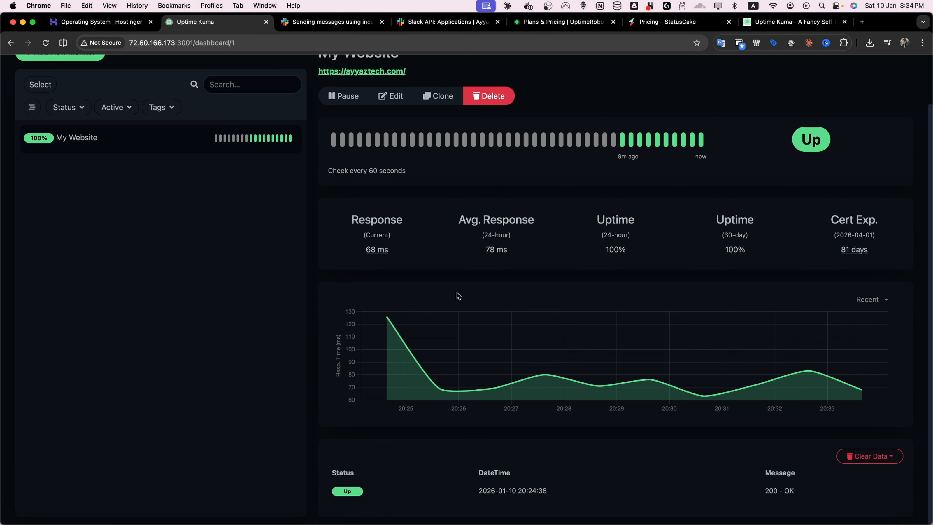
pyautogui.scroll(2, 420, 273)
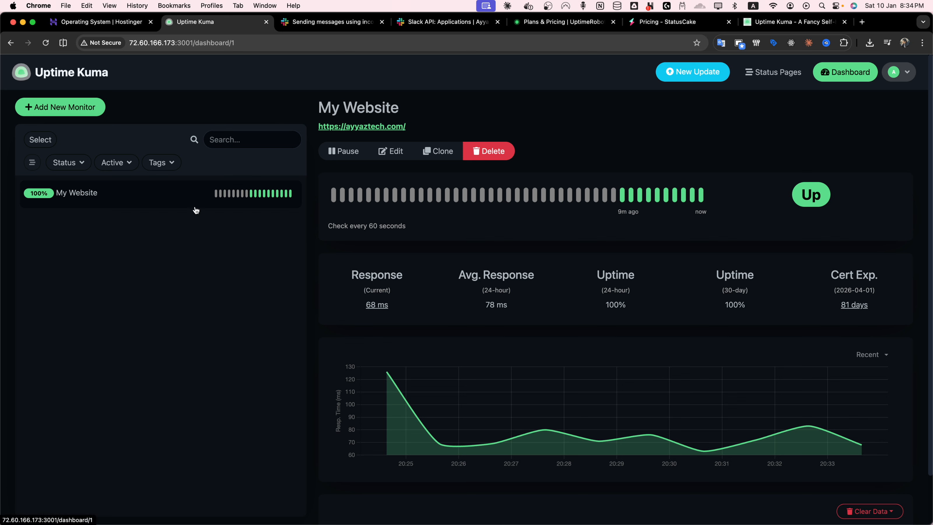
pyautogui.click(871, 355)
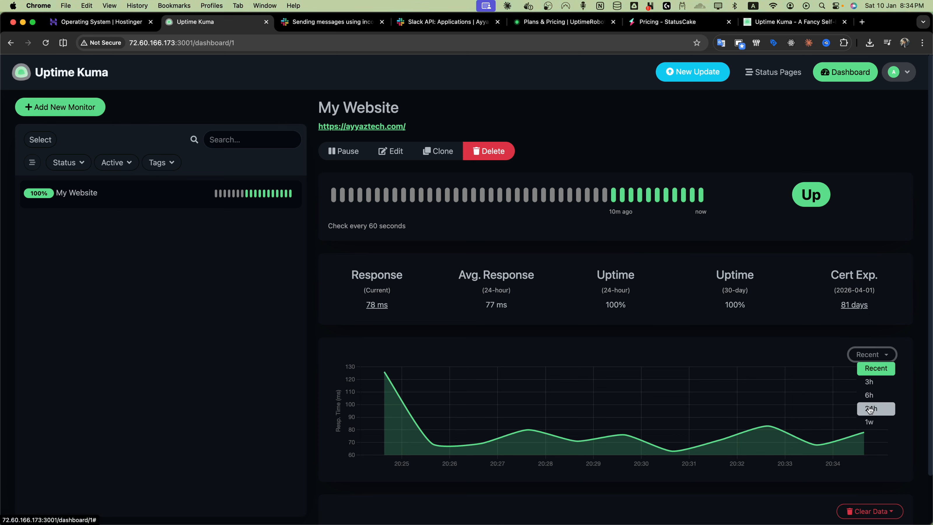
pyautogui.click(868, 394)
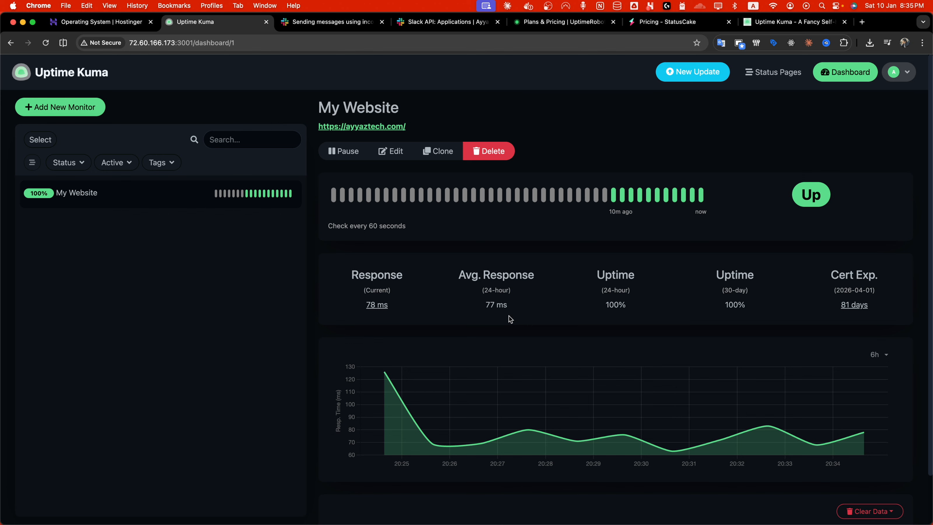
pyautogui.press('super+f')
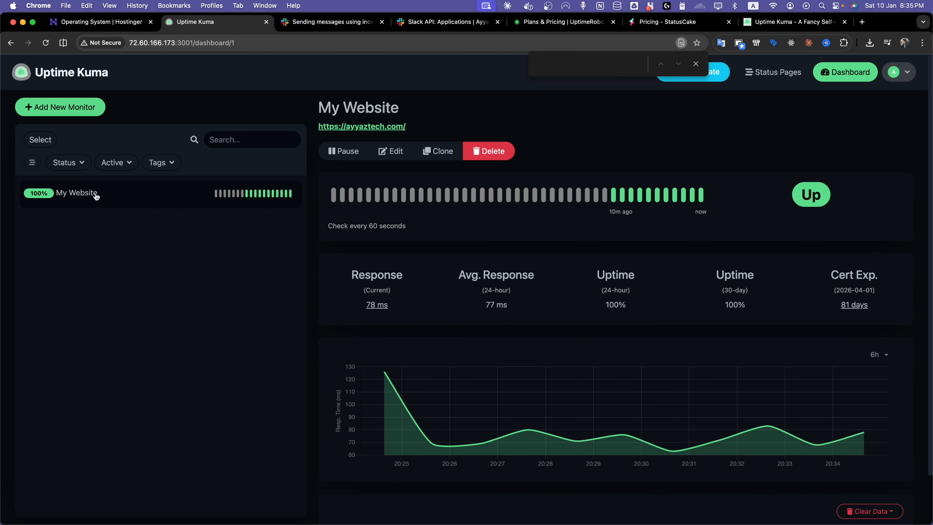
pyautogui.scroll(-3, 300, 477)
pyautogui.scroll(3, 340, 360)
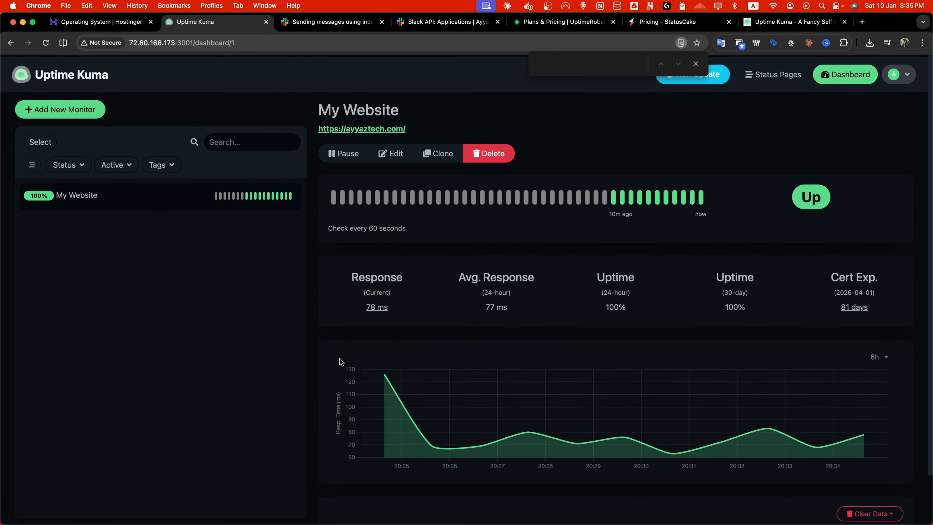